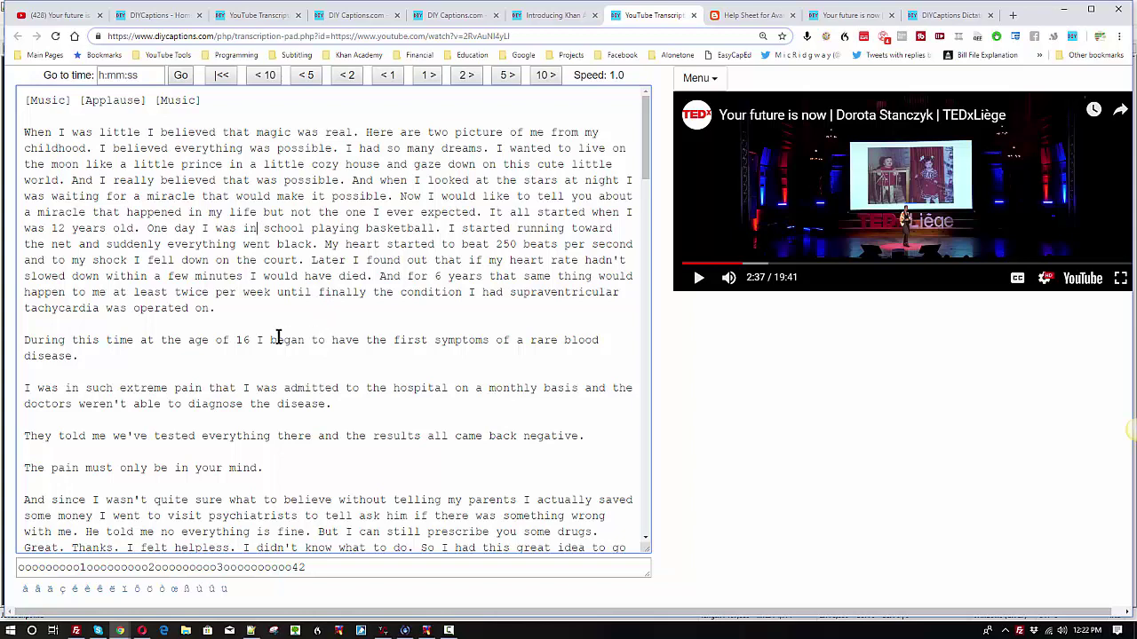
Step: Review the DIY Captions home page tagline on closed captions, translated subtitles and autogenerated captions, plus the video URL entered for captions download
key(ctrl+2)
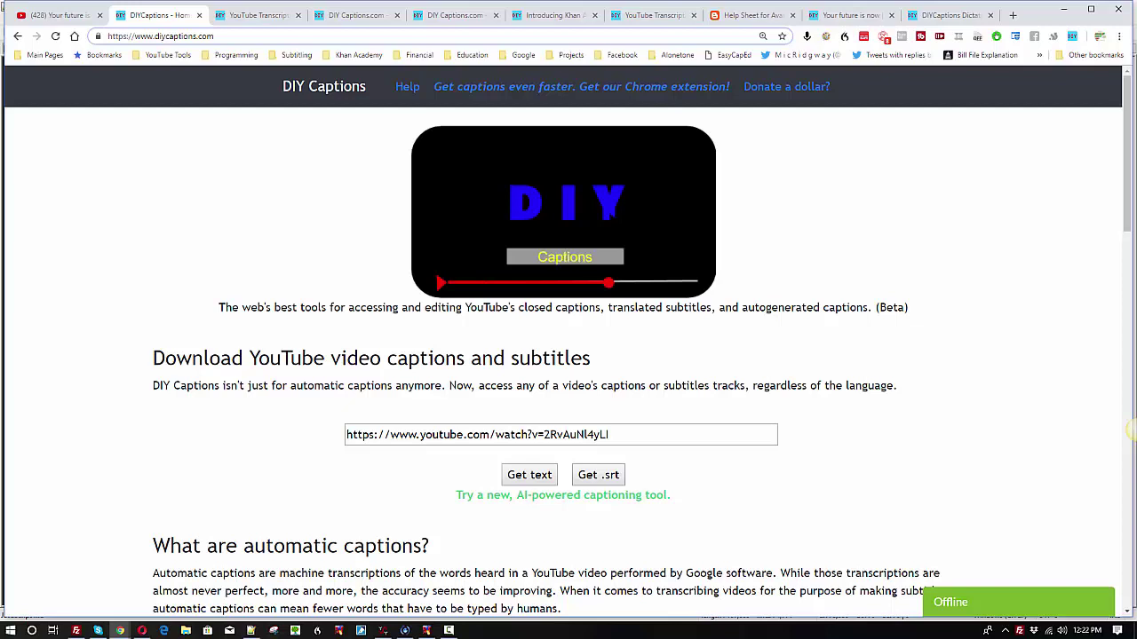
drag(219, 313, 684, 300)
click(702, 302)
shift+click(778, 307)
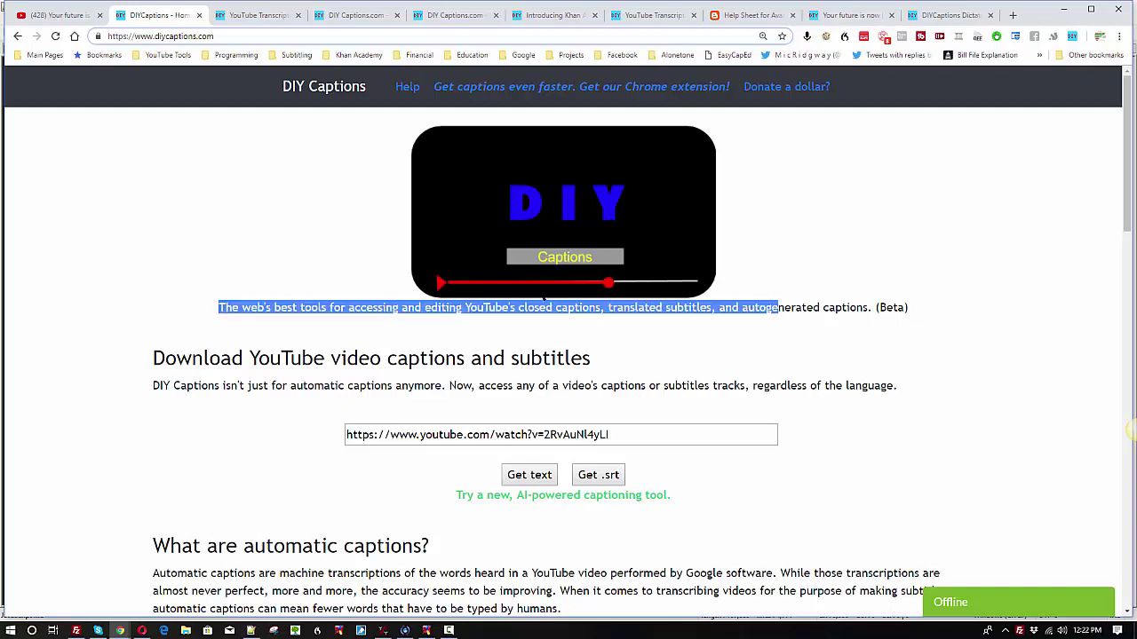
double_click(577, 306)
drag(519, 307, 600, 308)
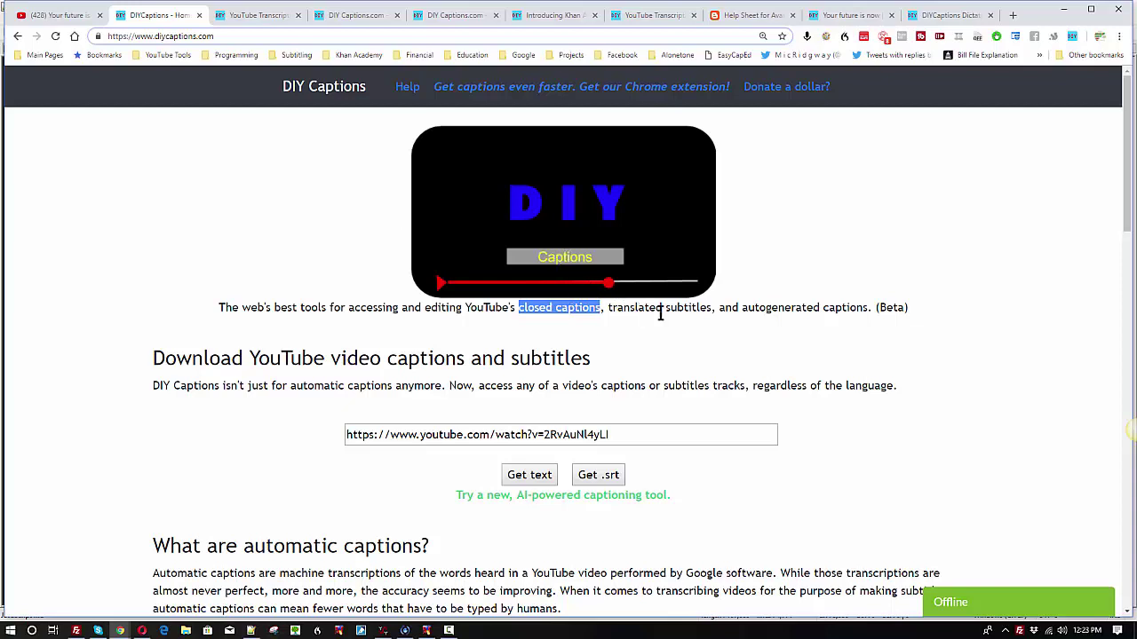
drag(611, 307, 700, 306)
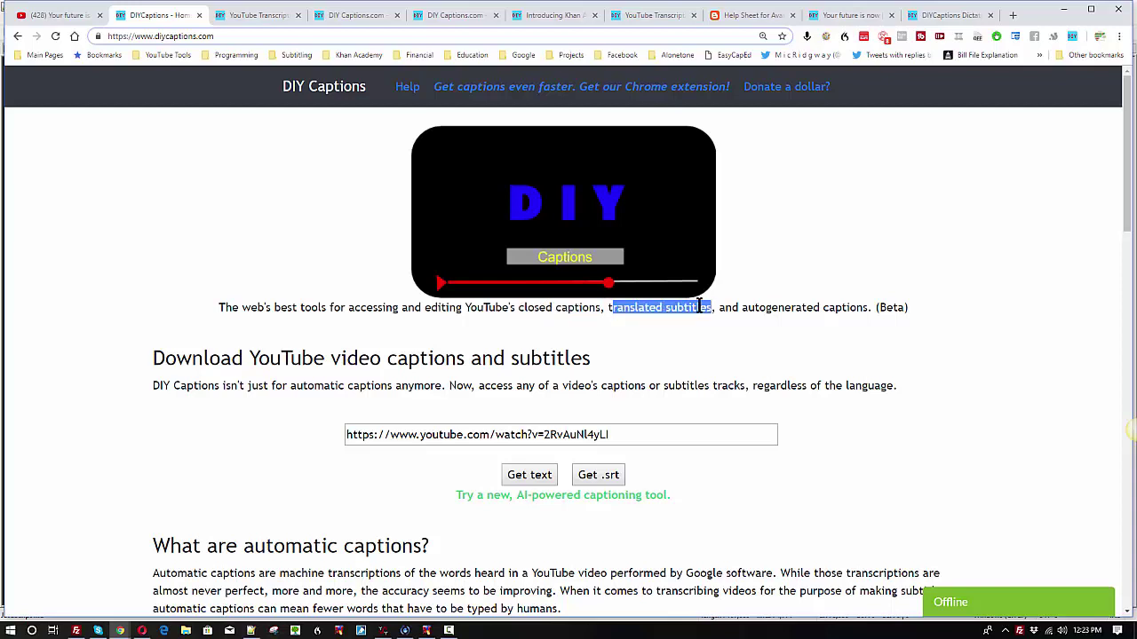
click(693, 307)
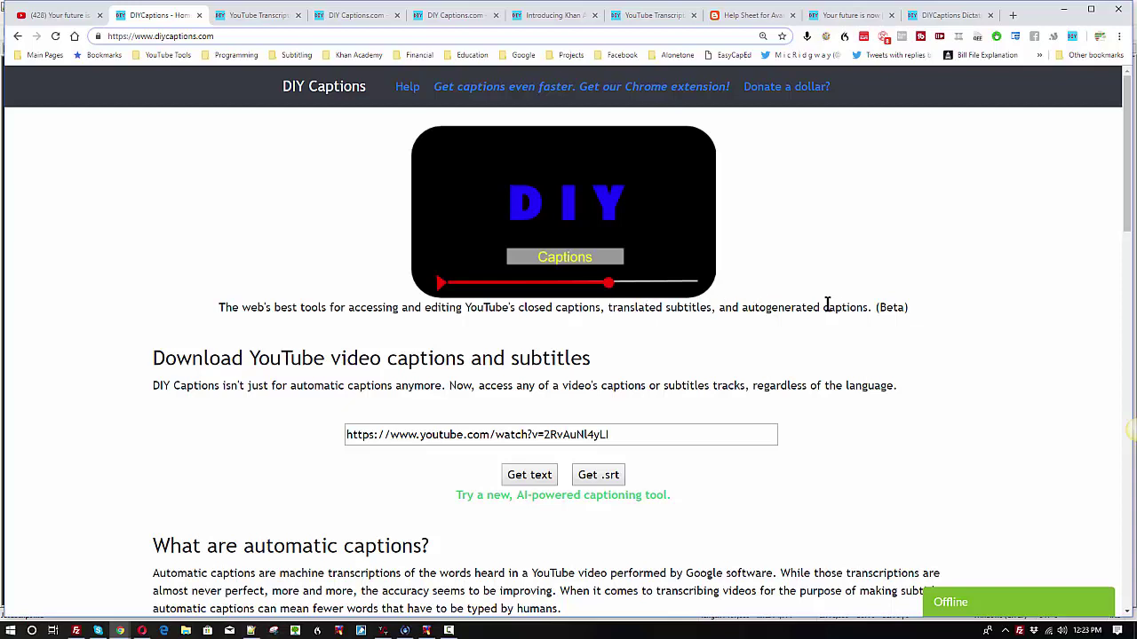
drag(743, 307, 869, 308)
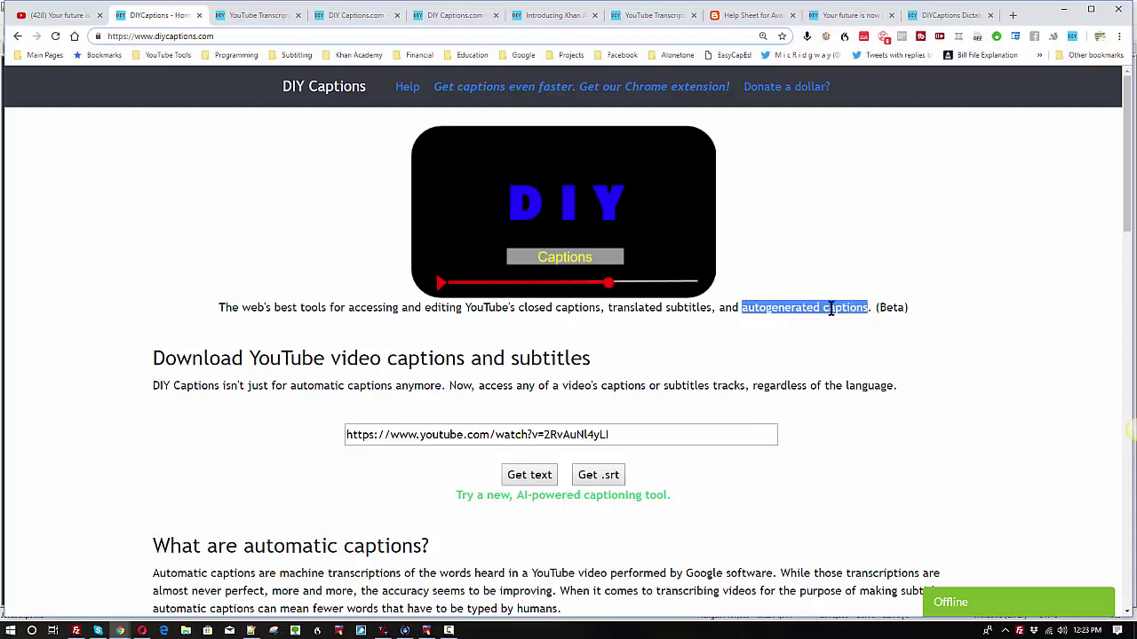
click(522, 307)
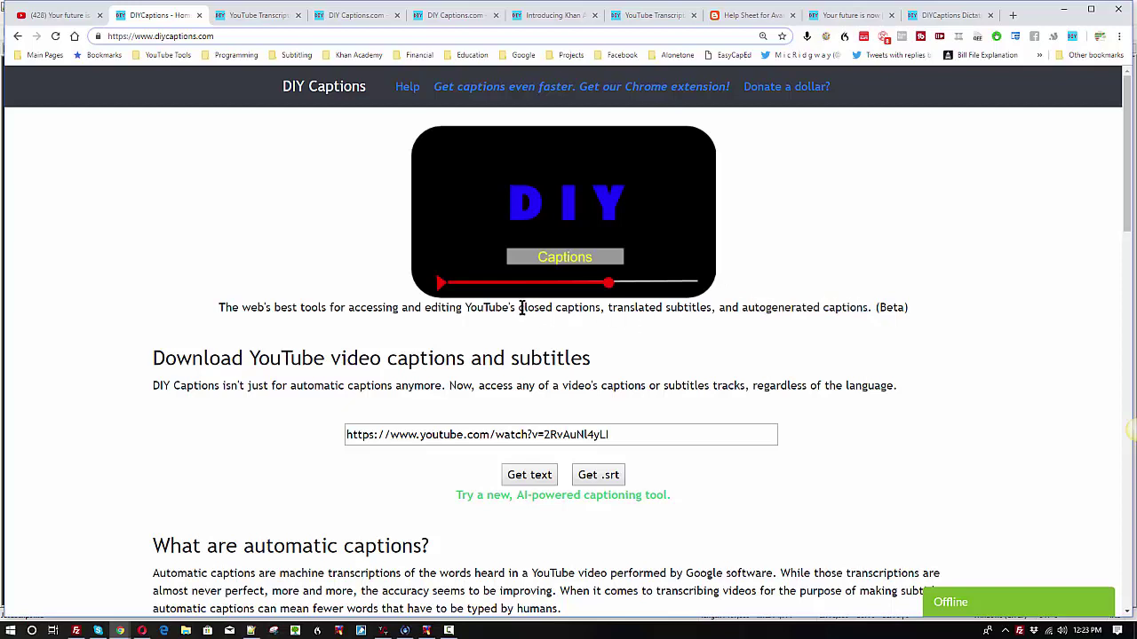
drag(524, 307, 539, 308)
drag(607, 307, 710, 305)
click(625, 435)
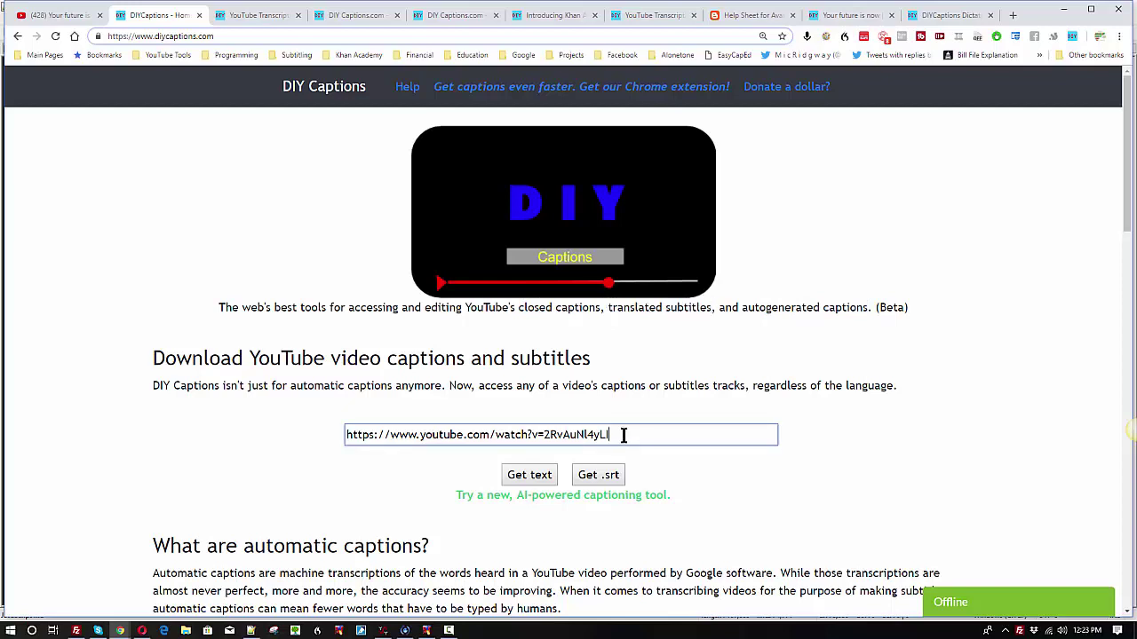
key(ctrl+a)
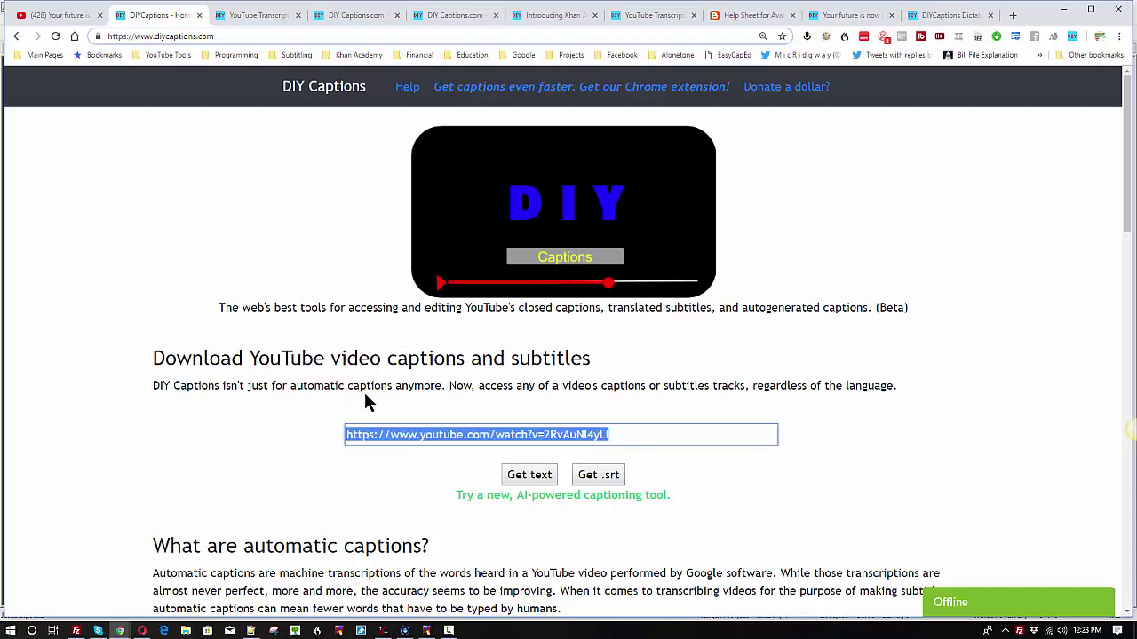
Step: Switch to the YouTube page of the TEDxLiège talk "Your future is now" and turn off its captions
click(54, 15)
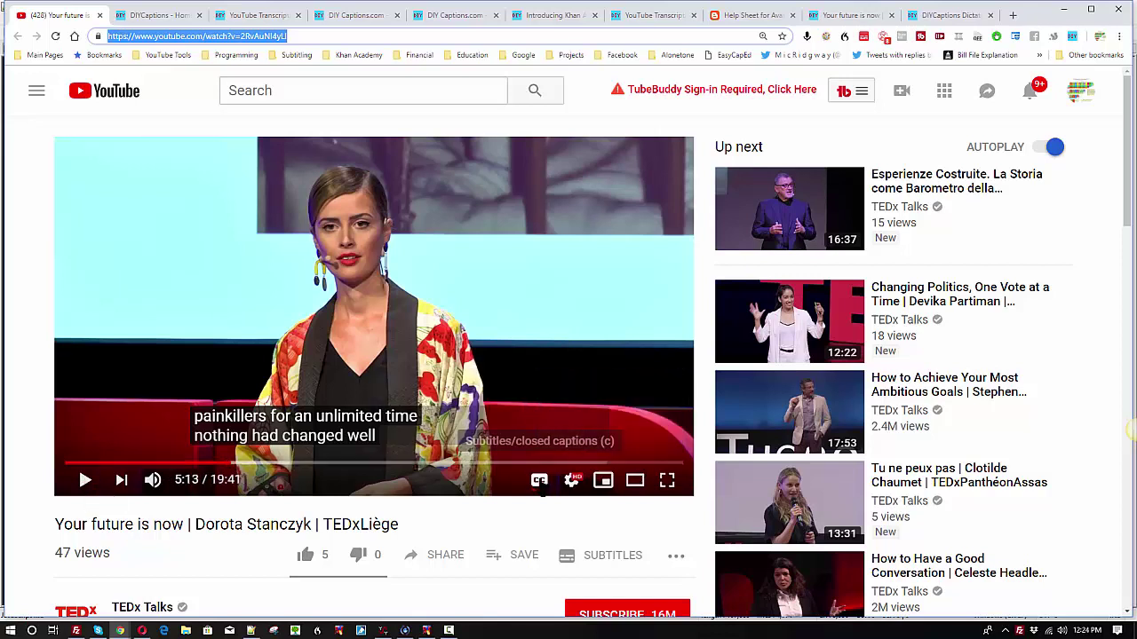
click(539, 479)
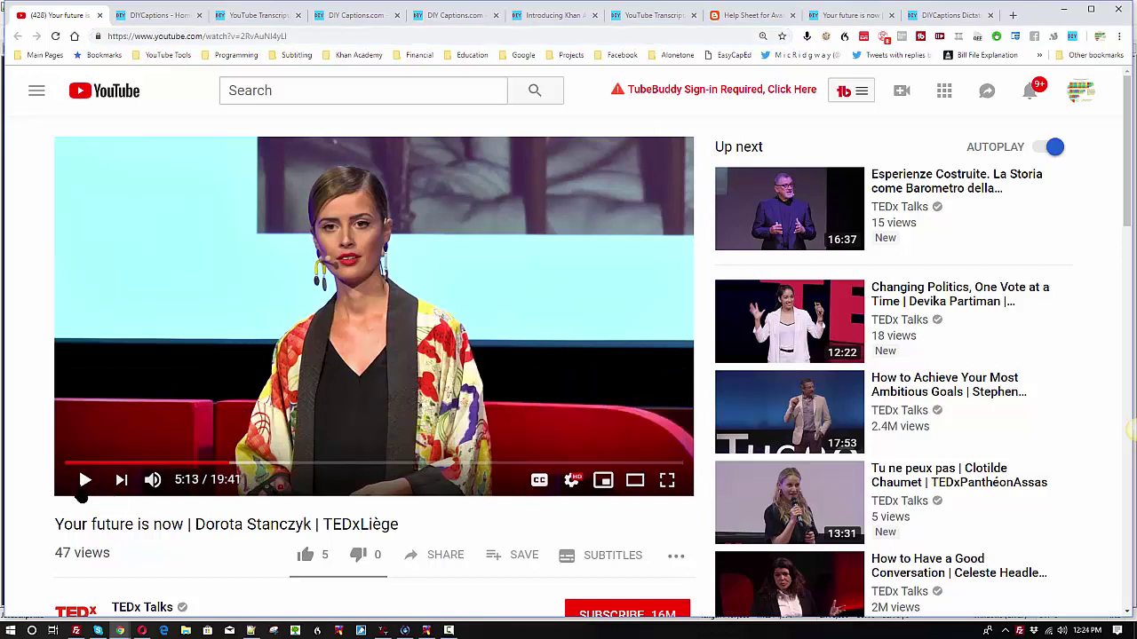
Step: Examine the talk's publication date, description and comments, and play a few seconds of the video without captions
scroll(101, 542, down, 2)
scroll(249, 435, down, 2)
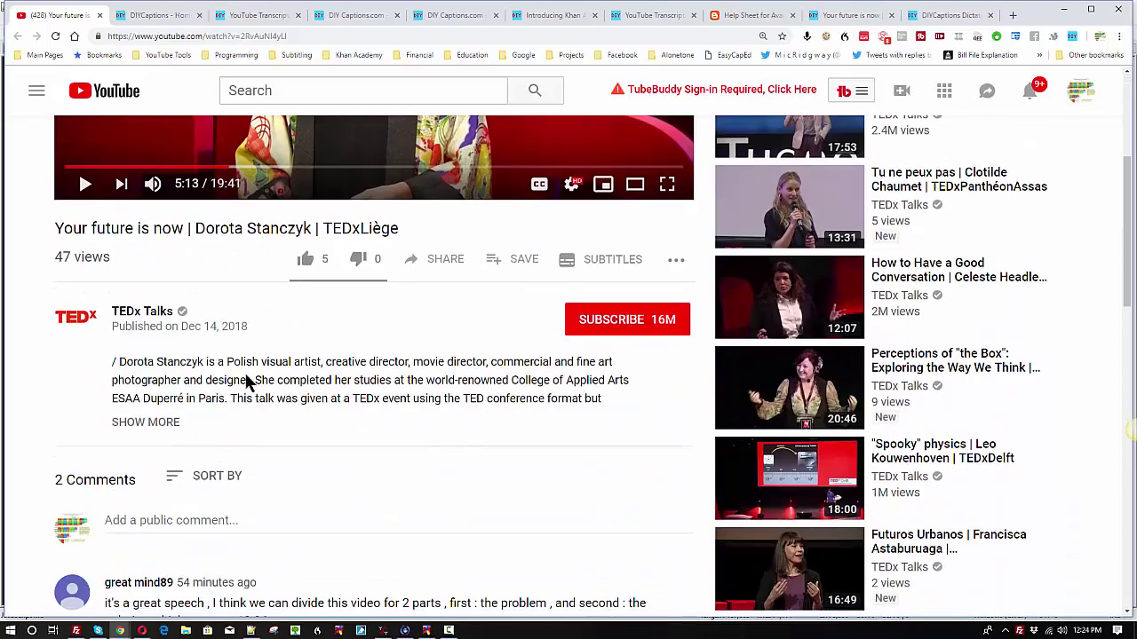
scroll(242, 400, up, 4)
scroll(384, 426, down, 2)
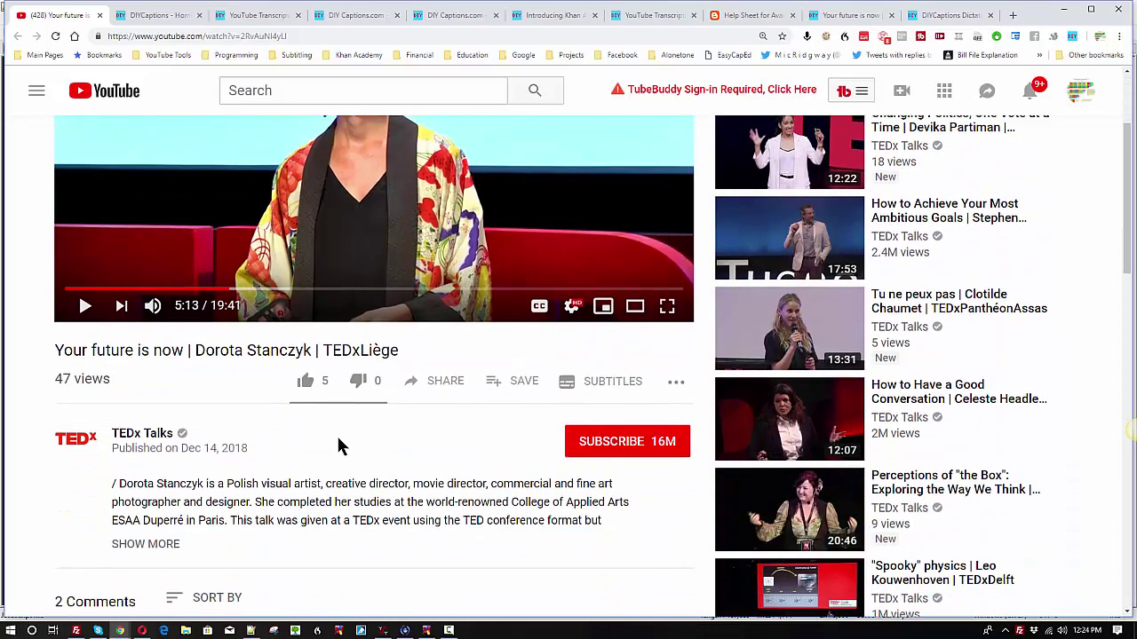
scroll(337, 444, up, 2)
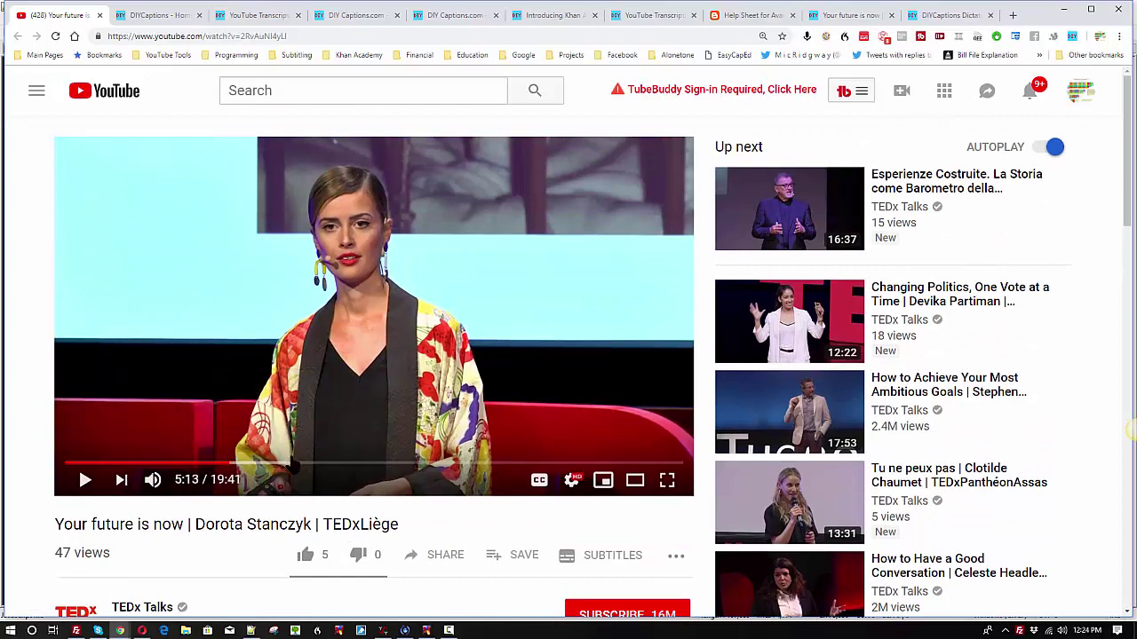
scroll(246, 493, down, 1)
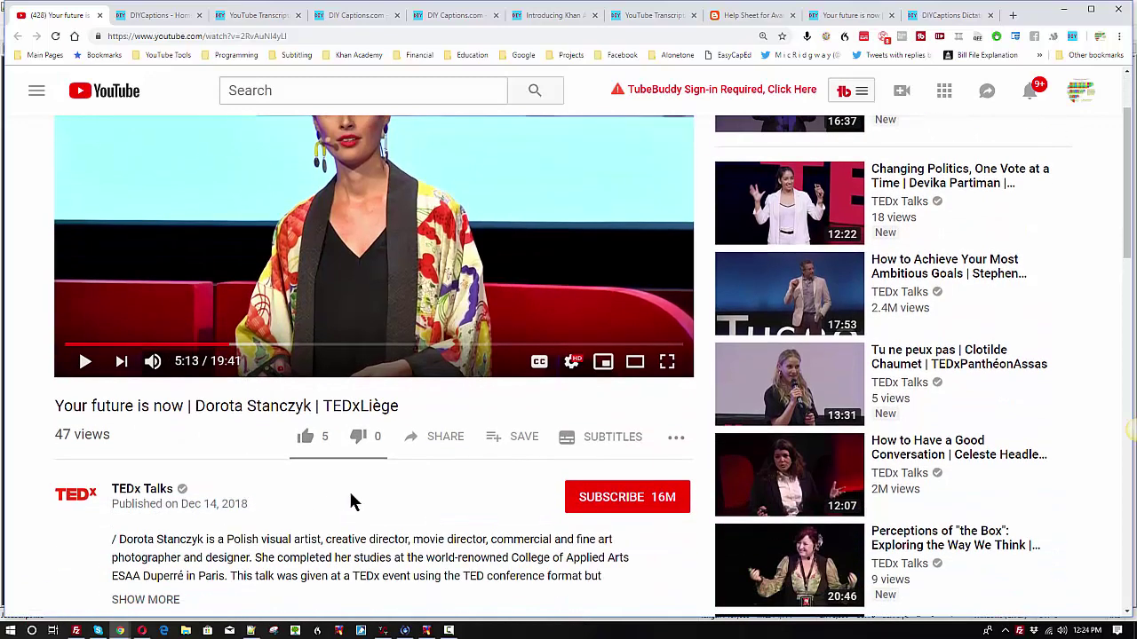
scroll(302, 504, up, 1)
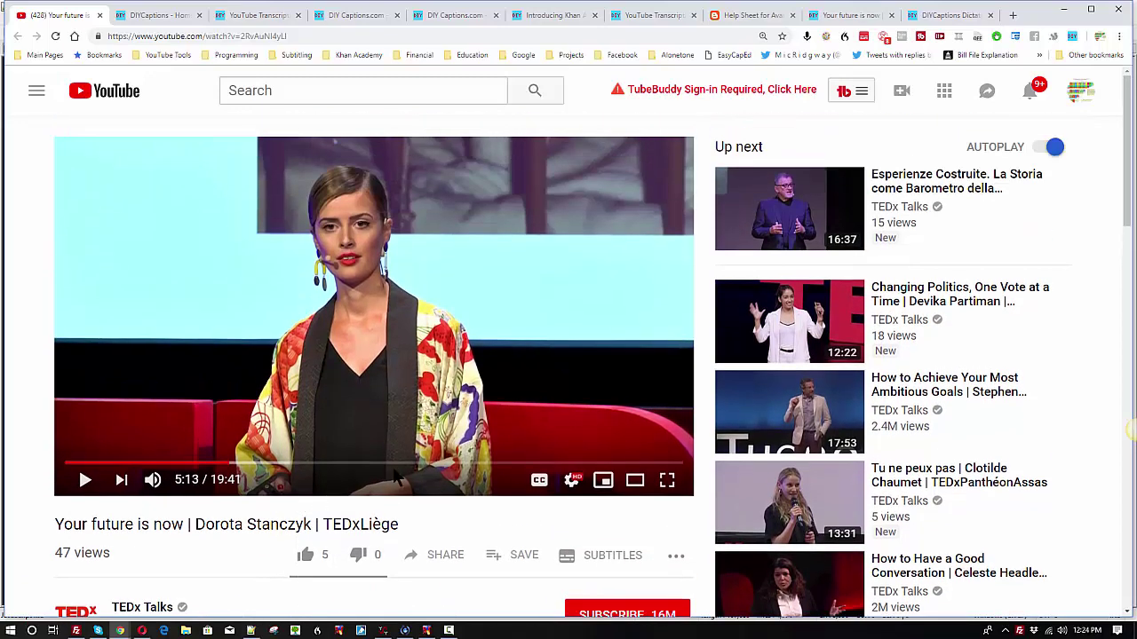
scroll(306, 454, down, 2)
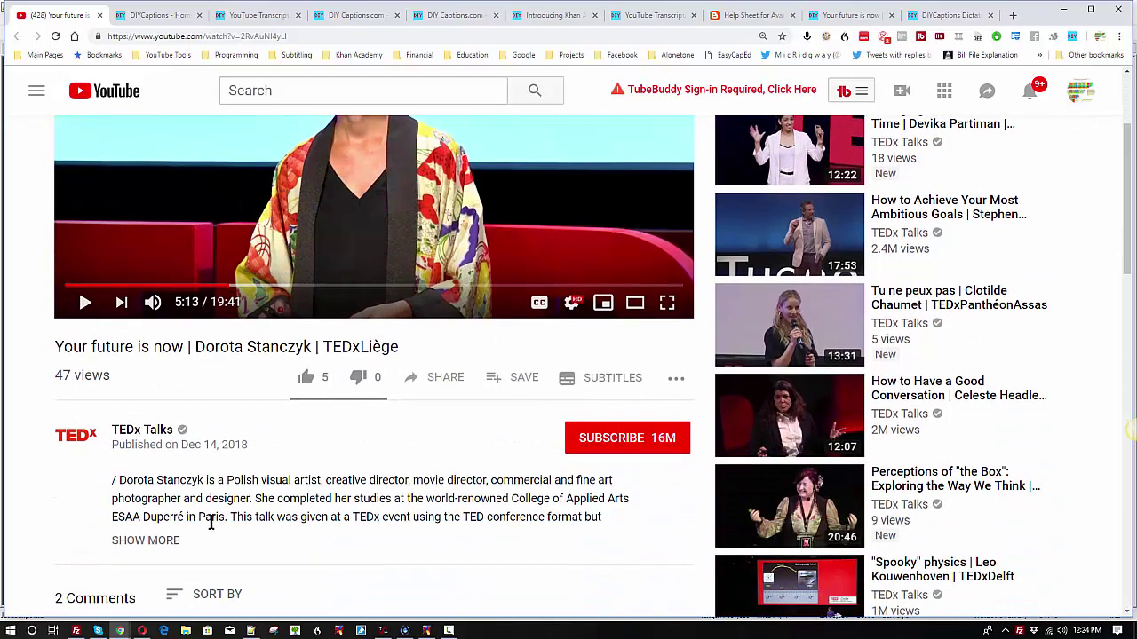
scroll(310, 500, up, 2)
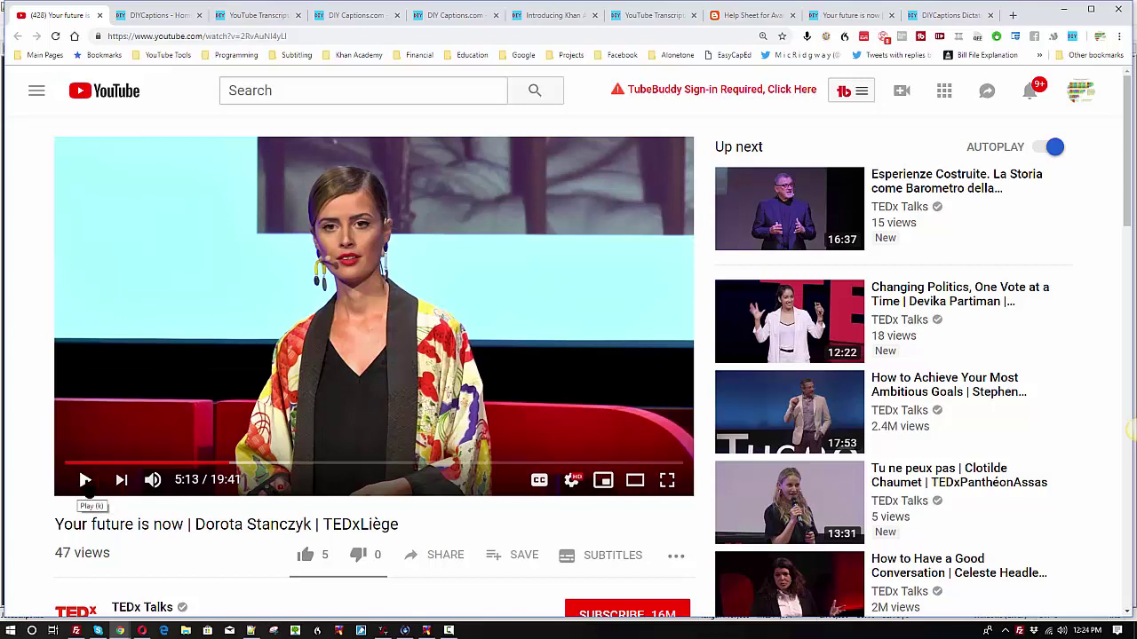
click(88, 487)
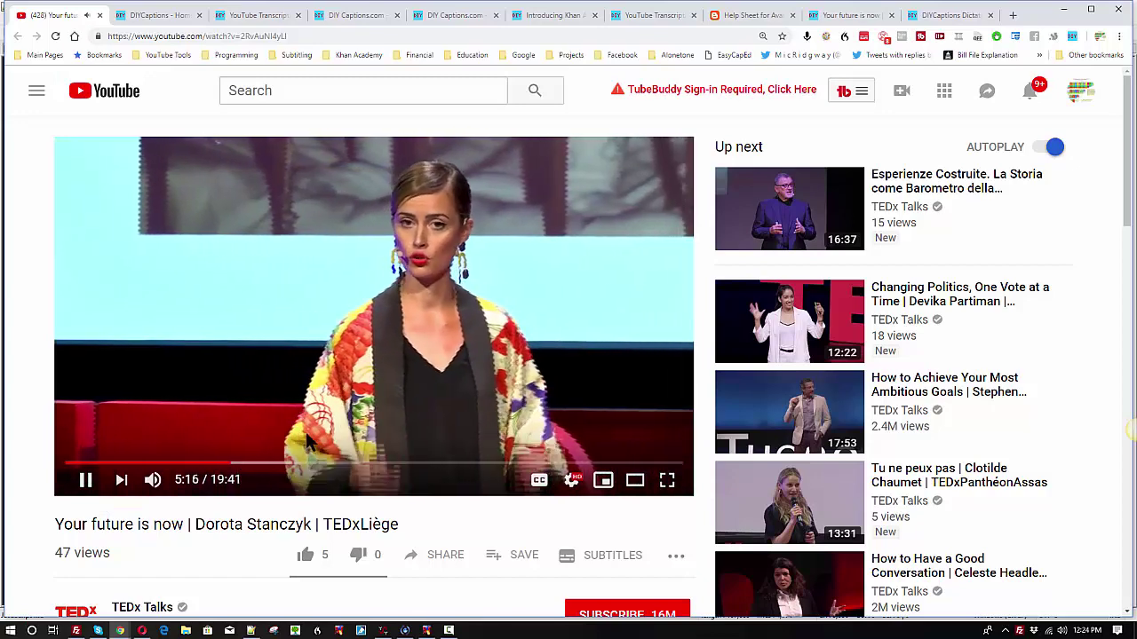
click(179, 409)
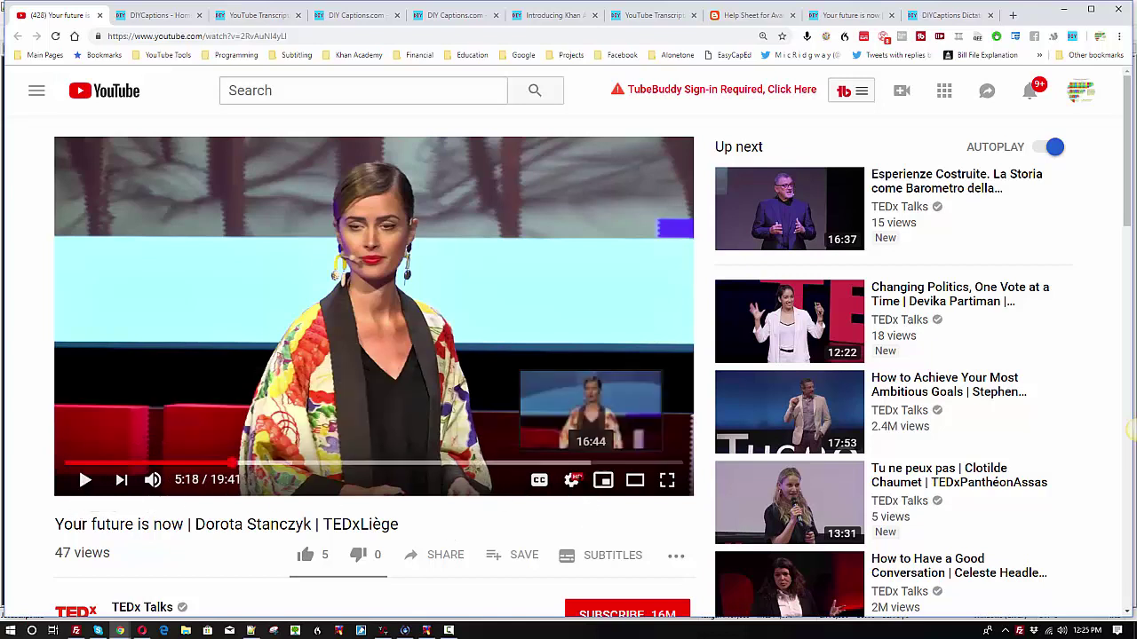
Step: Set the video's subtitles to English (auto-generated) in the player settings
click(573, 480)
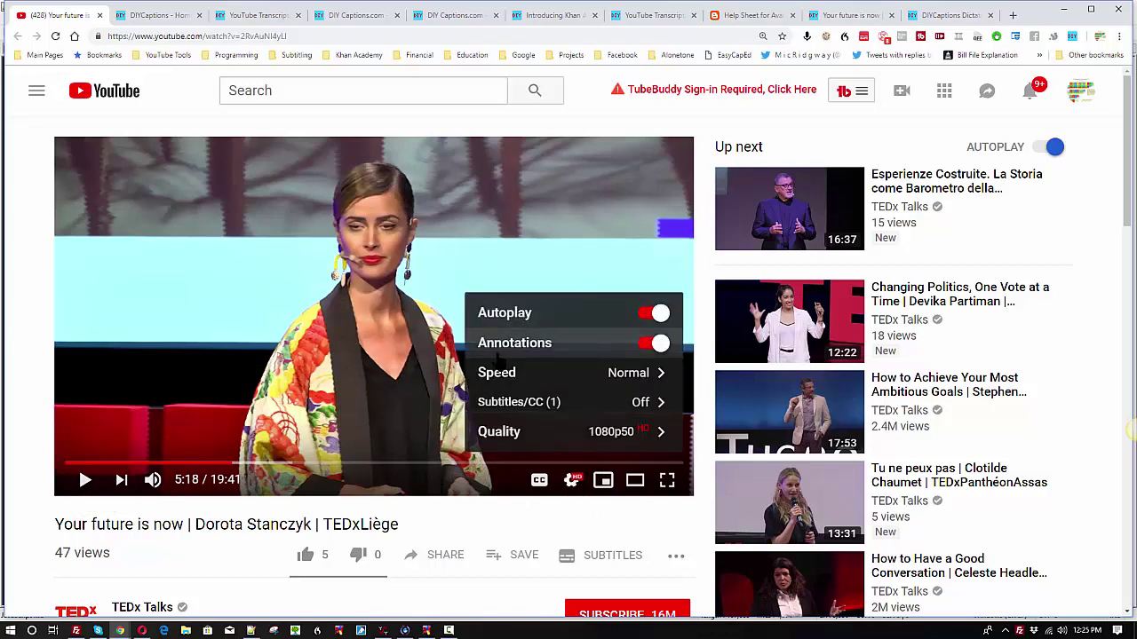
click(538, 406)
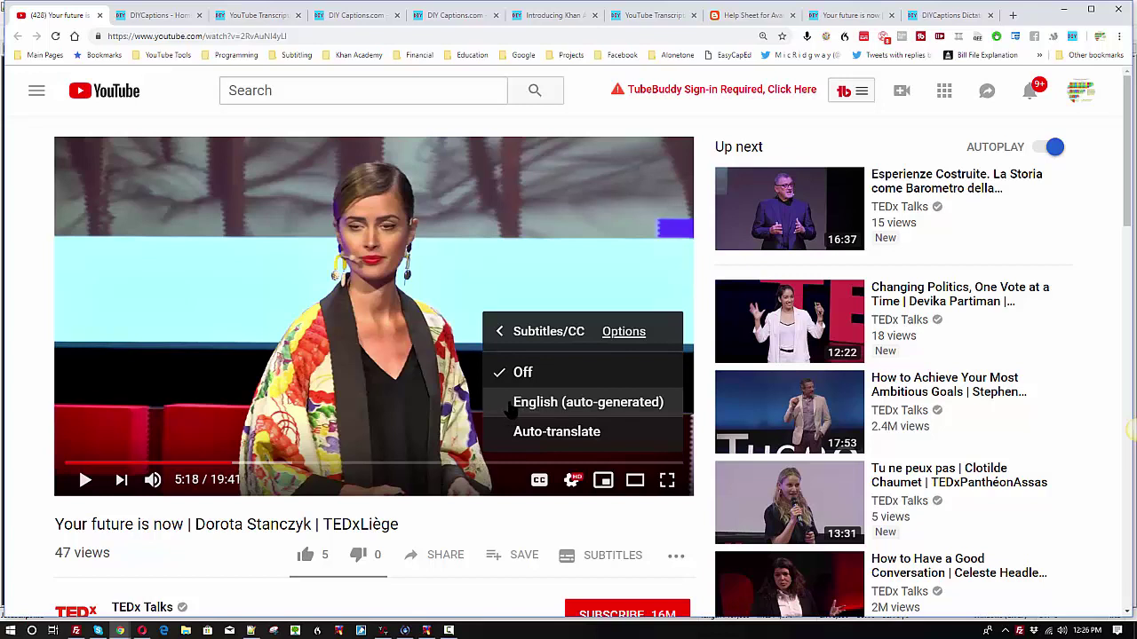
click(533, 403)
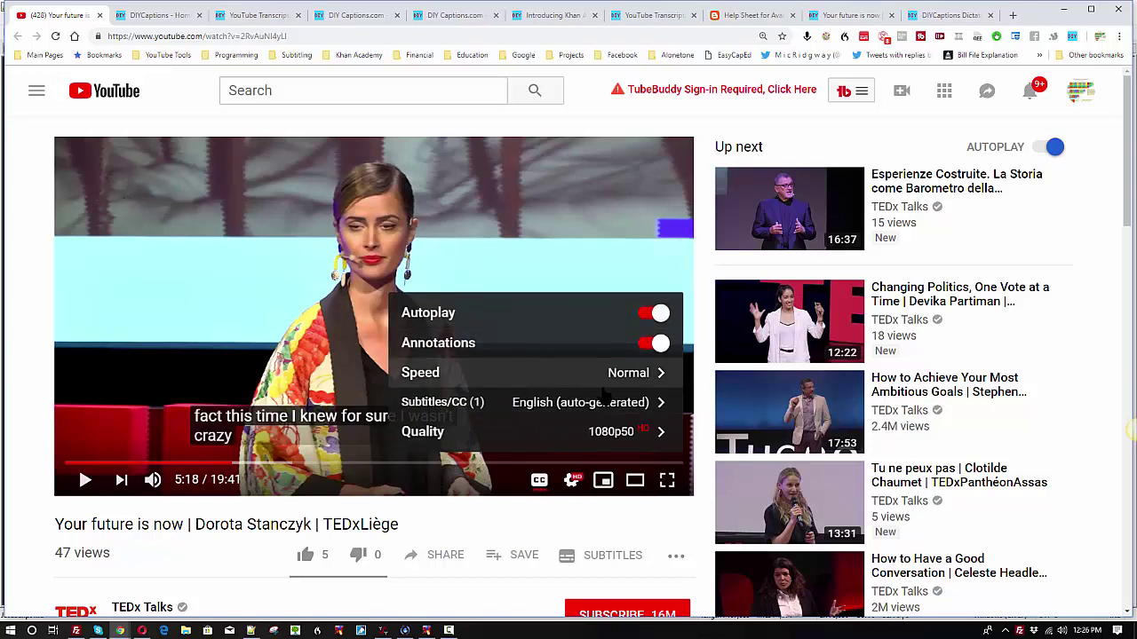
click(182, 320)
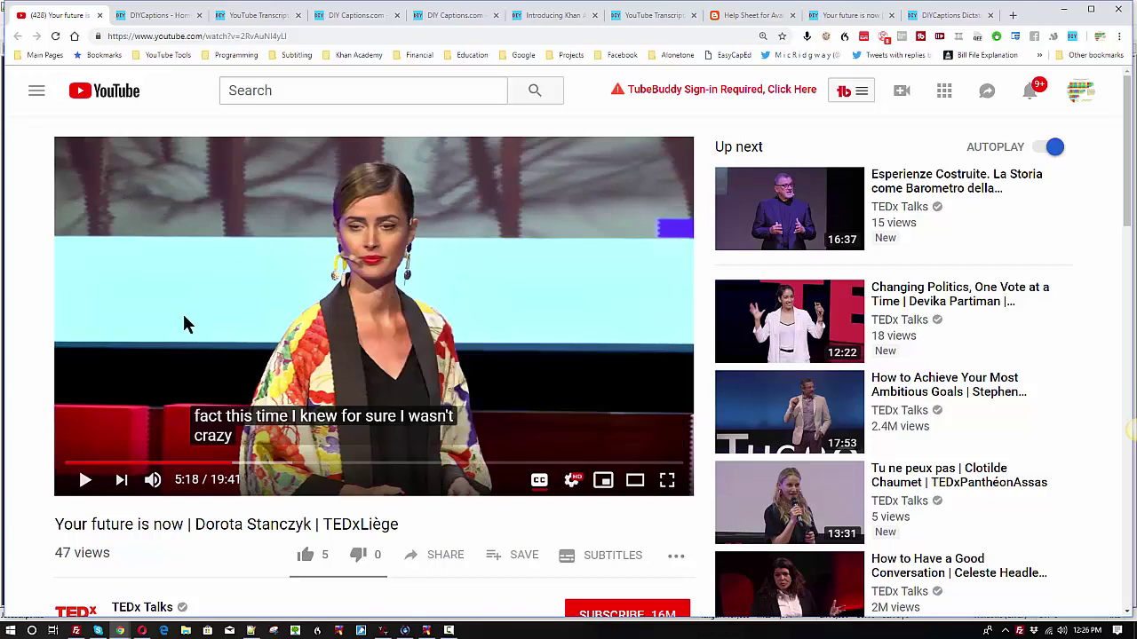
click(541, 485)
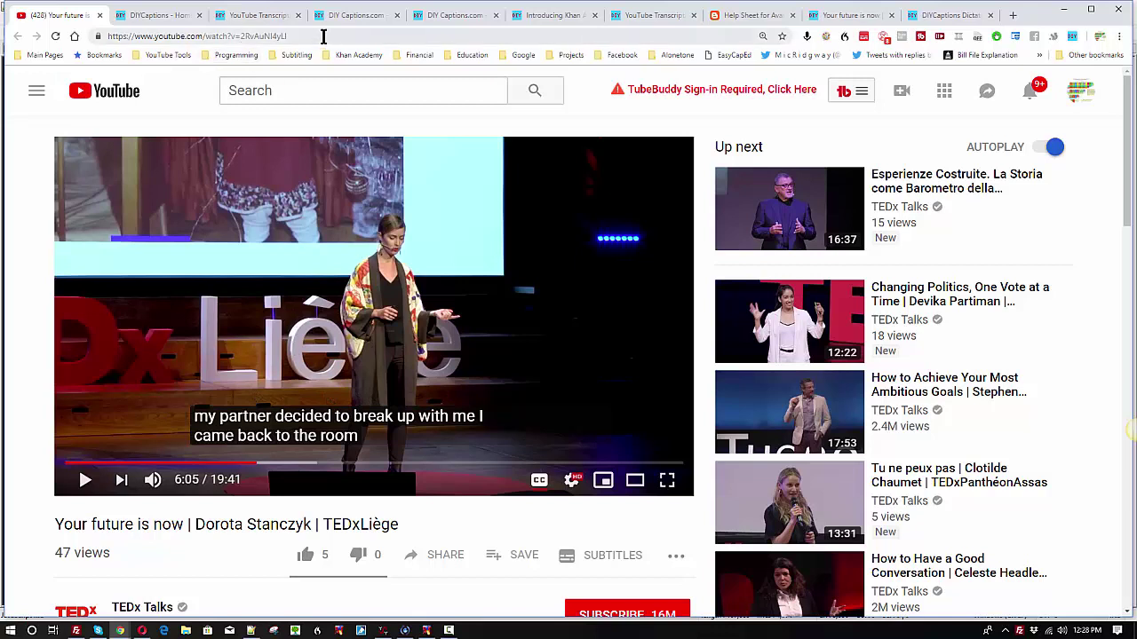
Step: Copy the YouTube video's URL and open diycaptions.com in a new browser tab
double_click(263, 36)
key(ctrl+a)
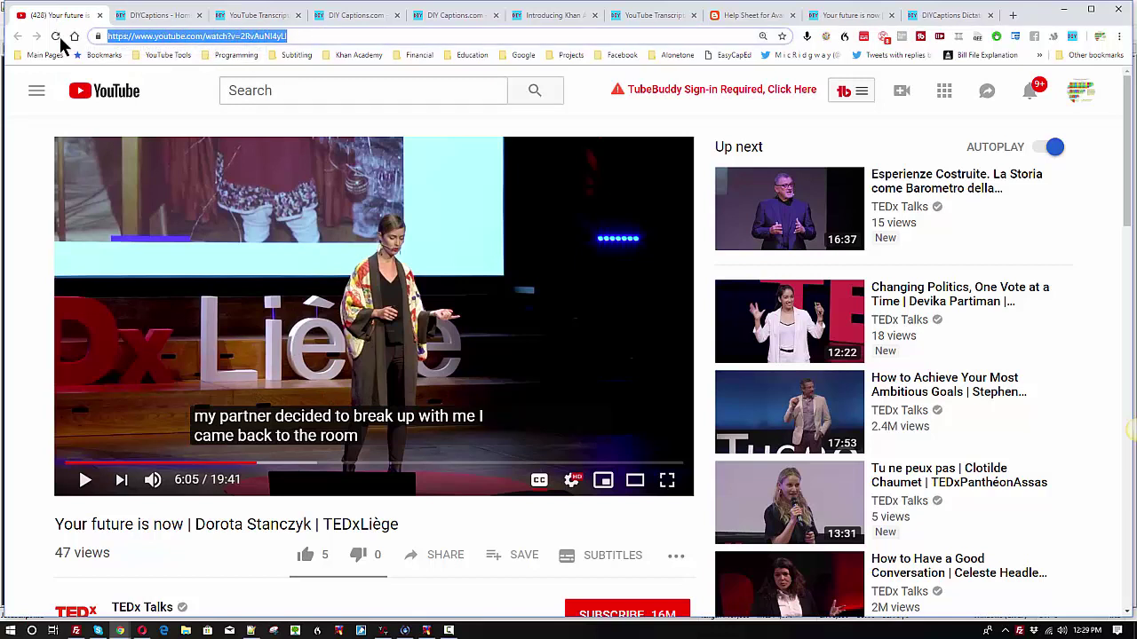
key(ctrl+t)
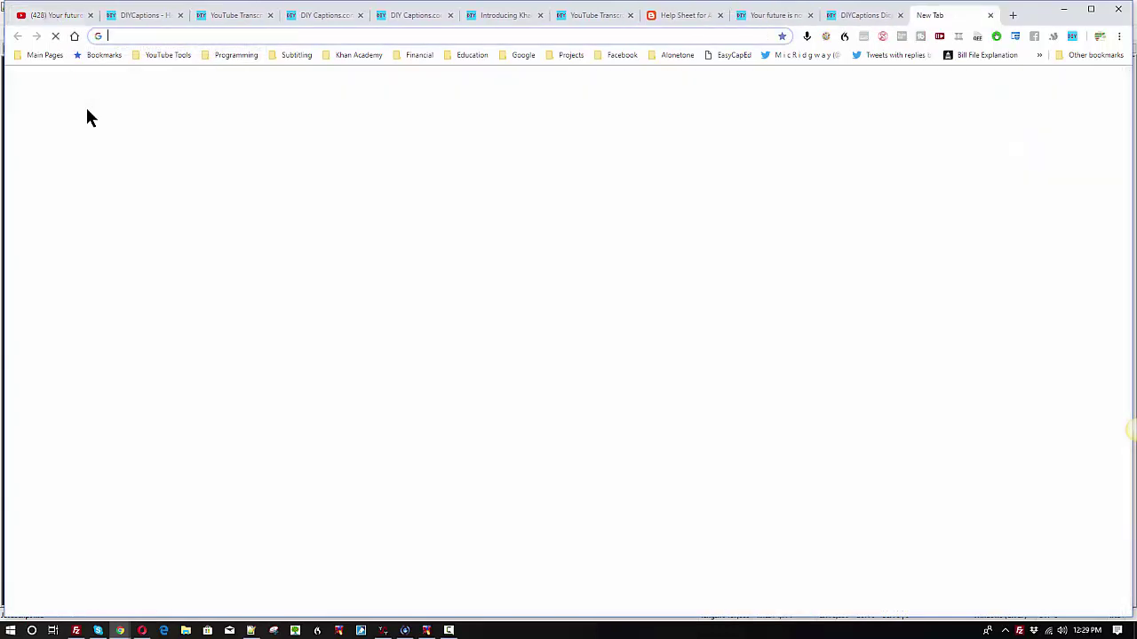
text(di)
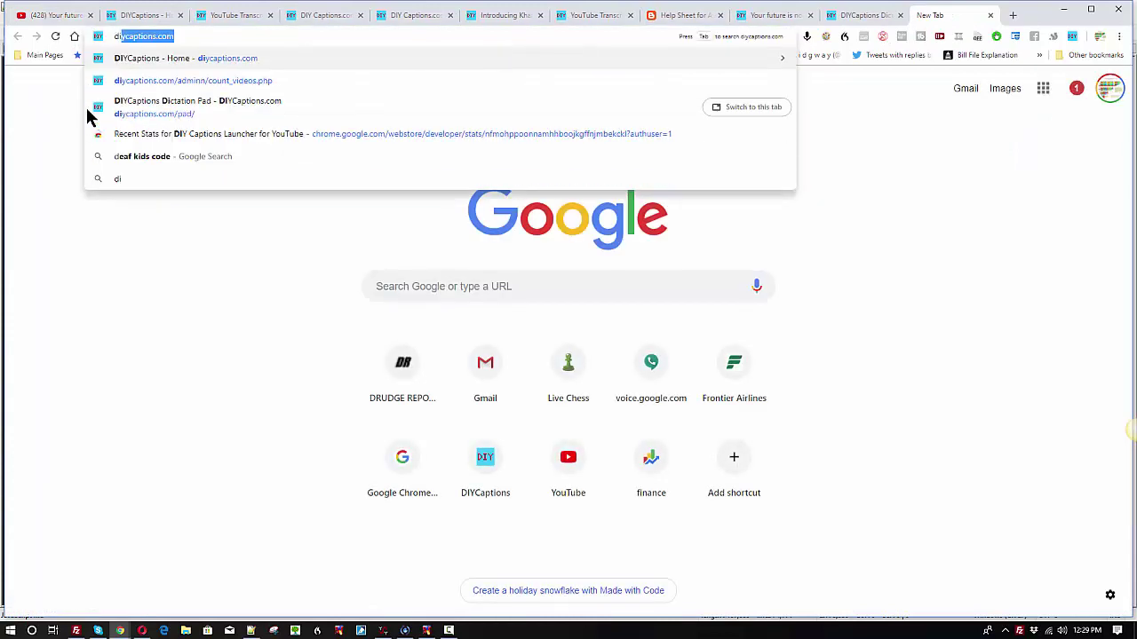
text(ycaptions.com)
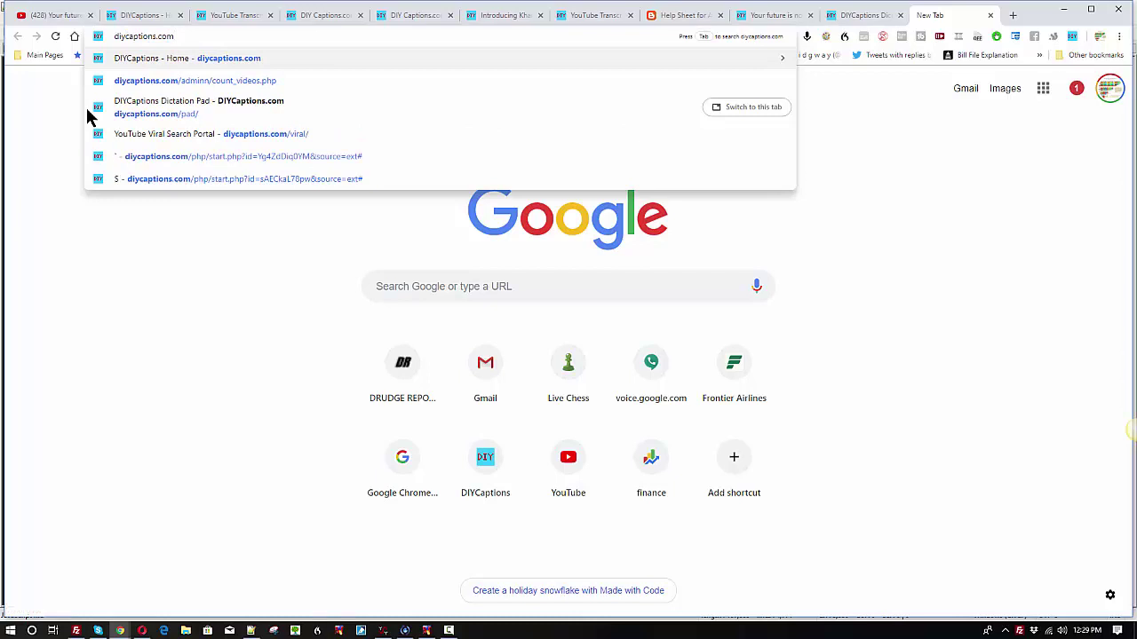
key(Return)
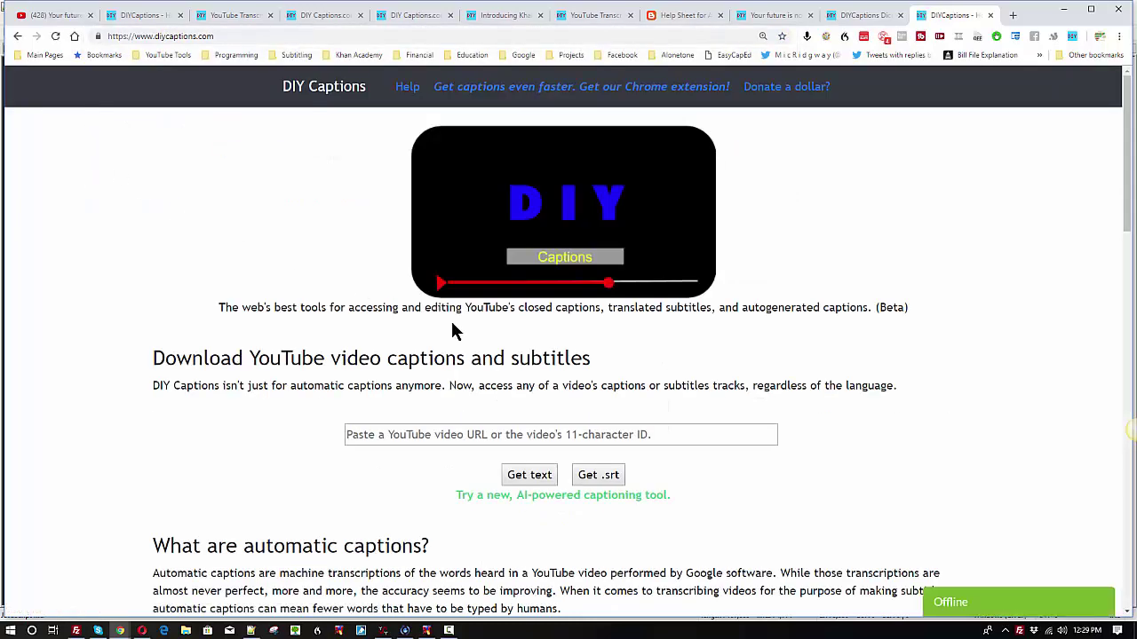
scroll(462, 315, down, 2)
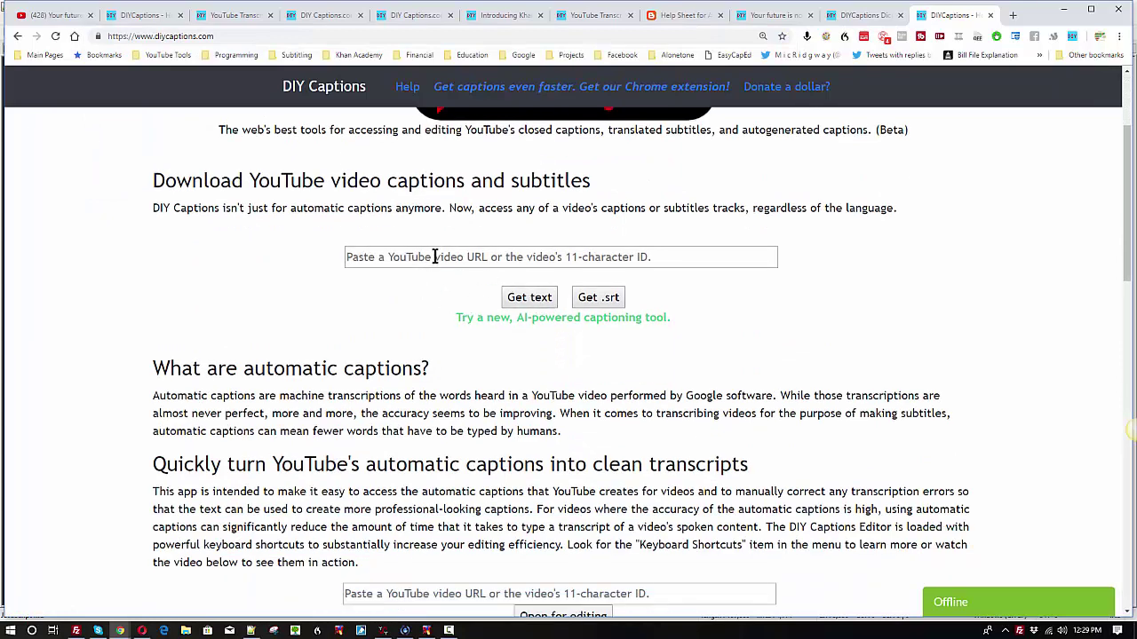
click(435, 257)
scroll(549, 281, down, 1)
scroll(549, 280, up, 1)
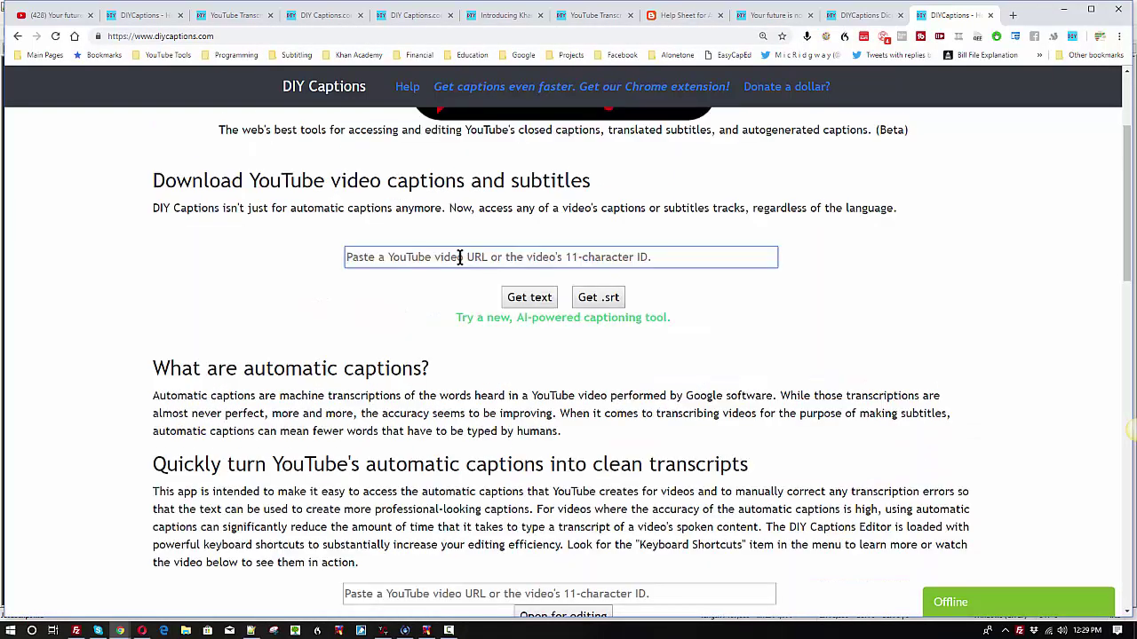
text(https://www.youtube.com/watch?v=2RvAuNl4yLI)
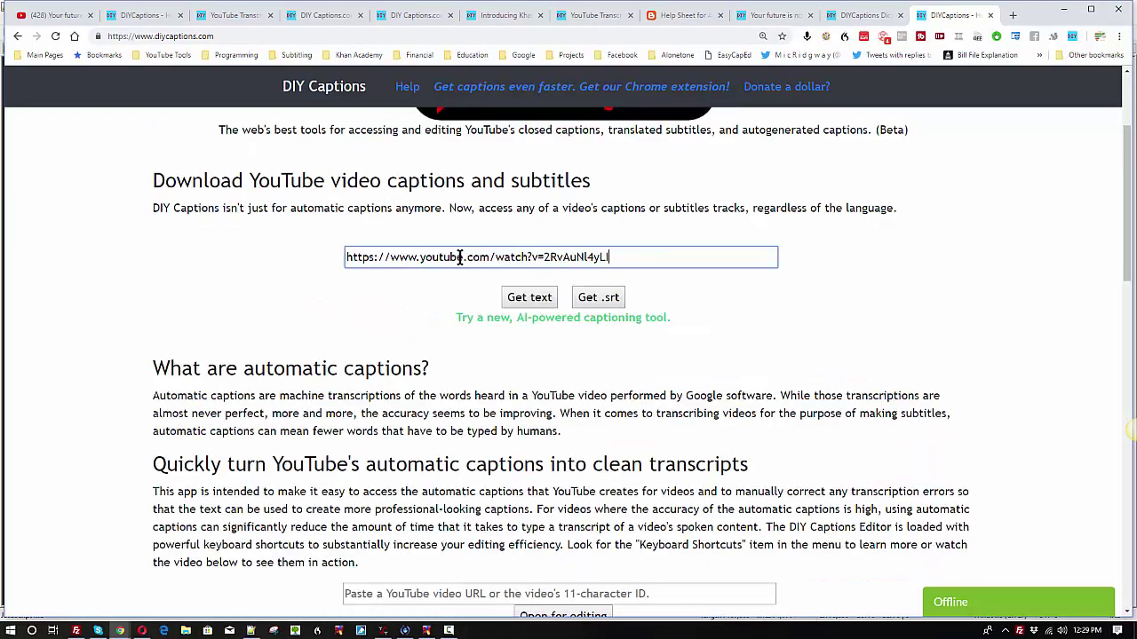
drag(543, 256, 613, 259)
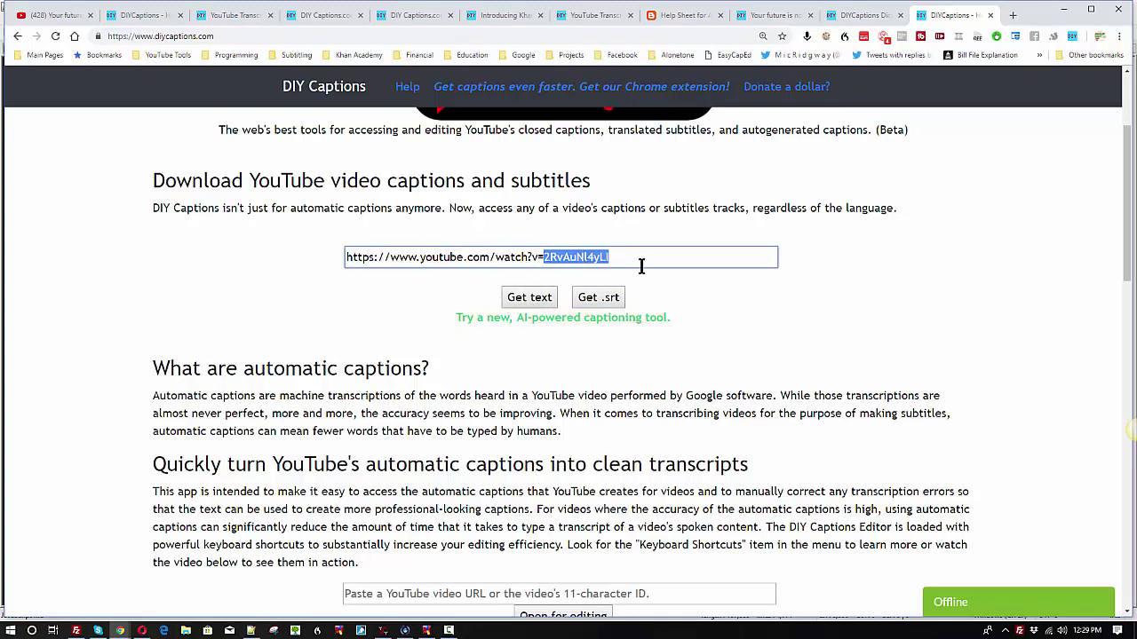
click(545, 257)
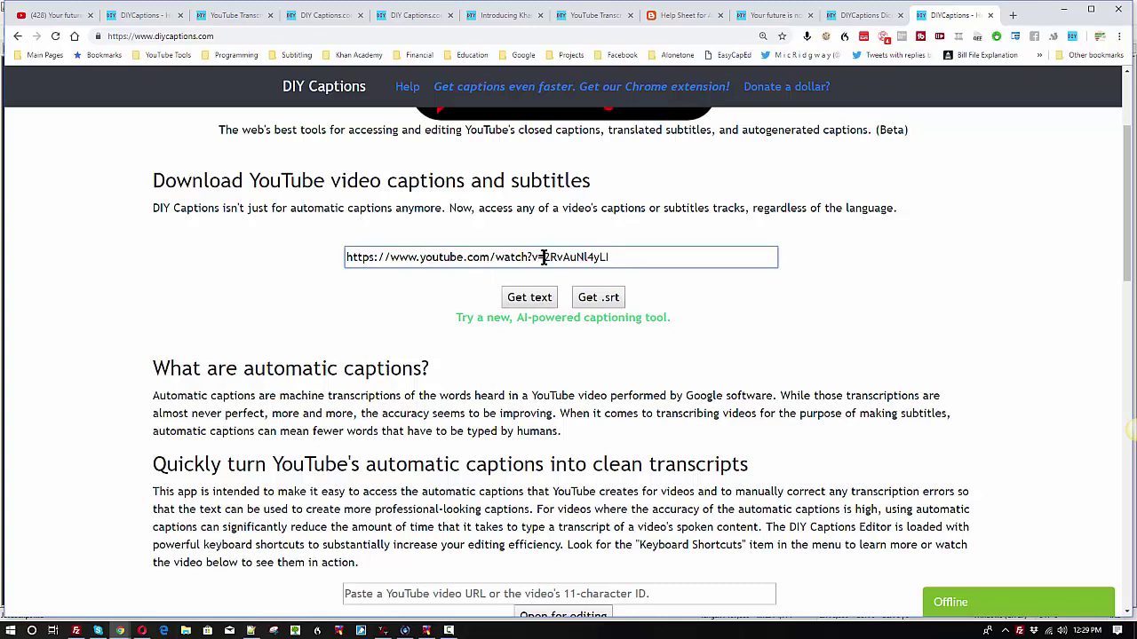
Step: Get the video's captions as text, choosing the English (auto-generated) track
drag(545, 257, 613, 258)
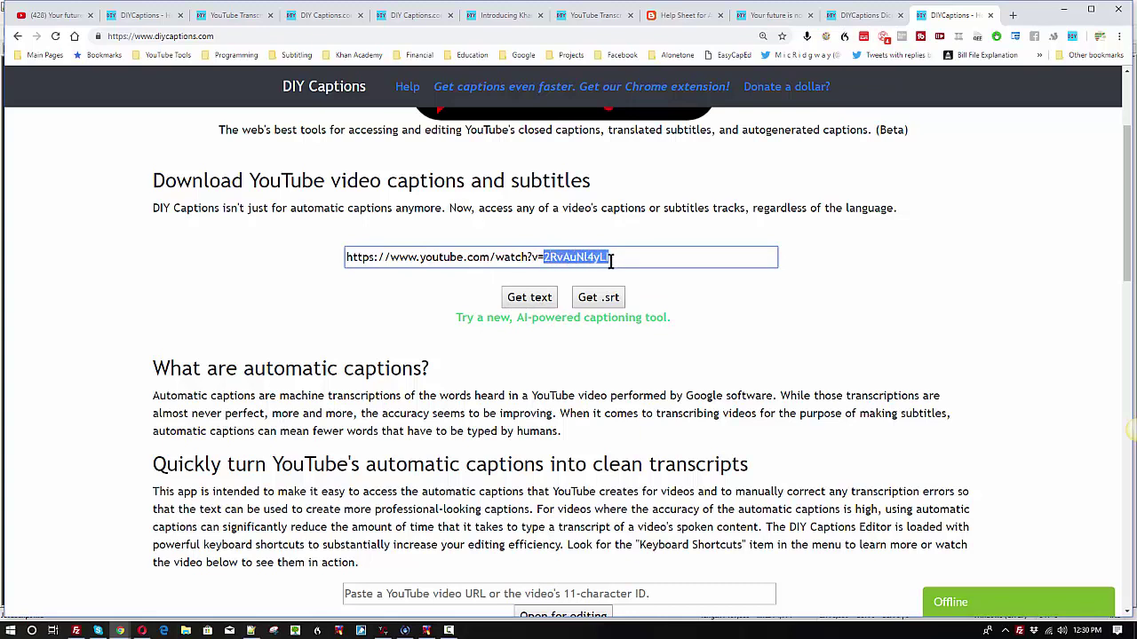
click(617, 256)
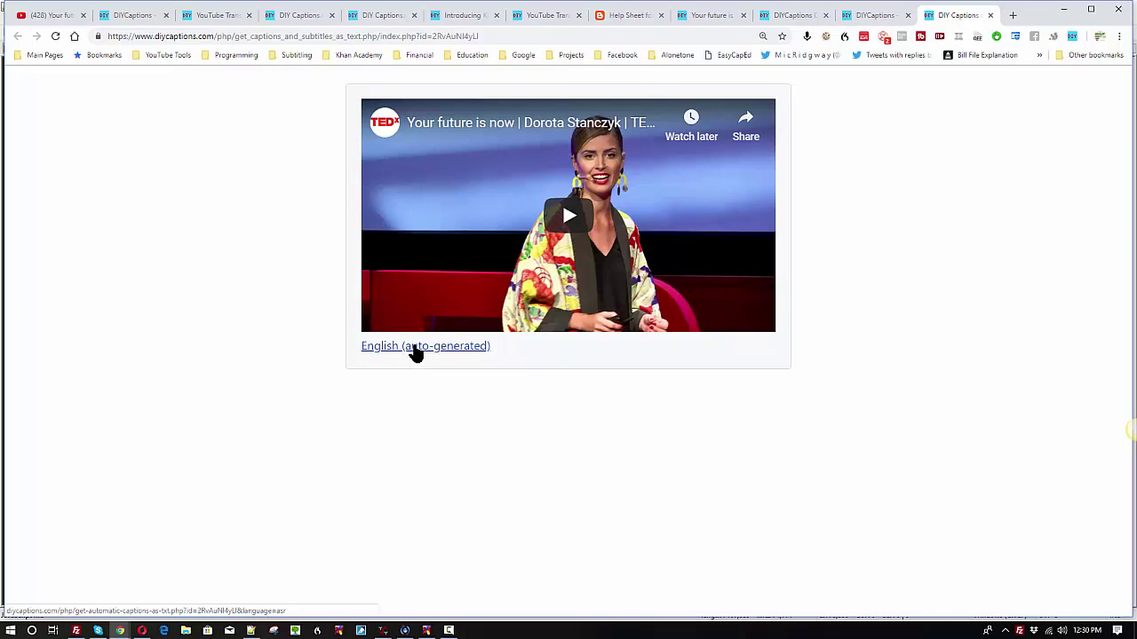
click(413, 348)
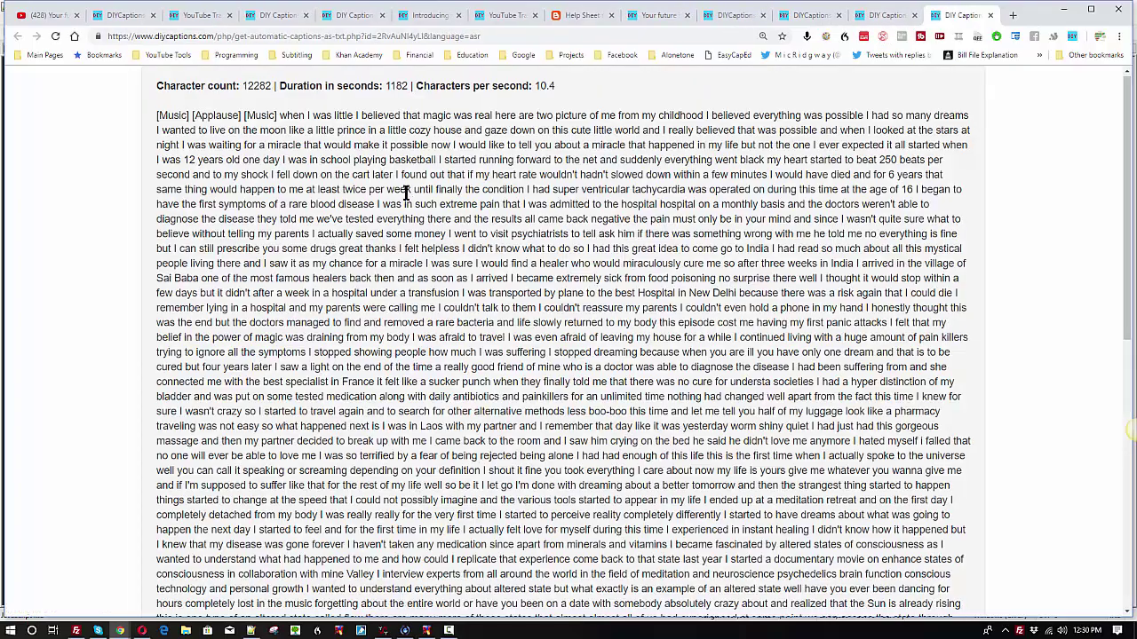
Step: Copy the entire auto-generated caption text and highlight the characters-per-second figure above it
scroll(395, 196, down, 2)
click(376, 190)
scroll(363, 215, up, 2)
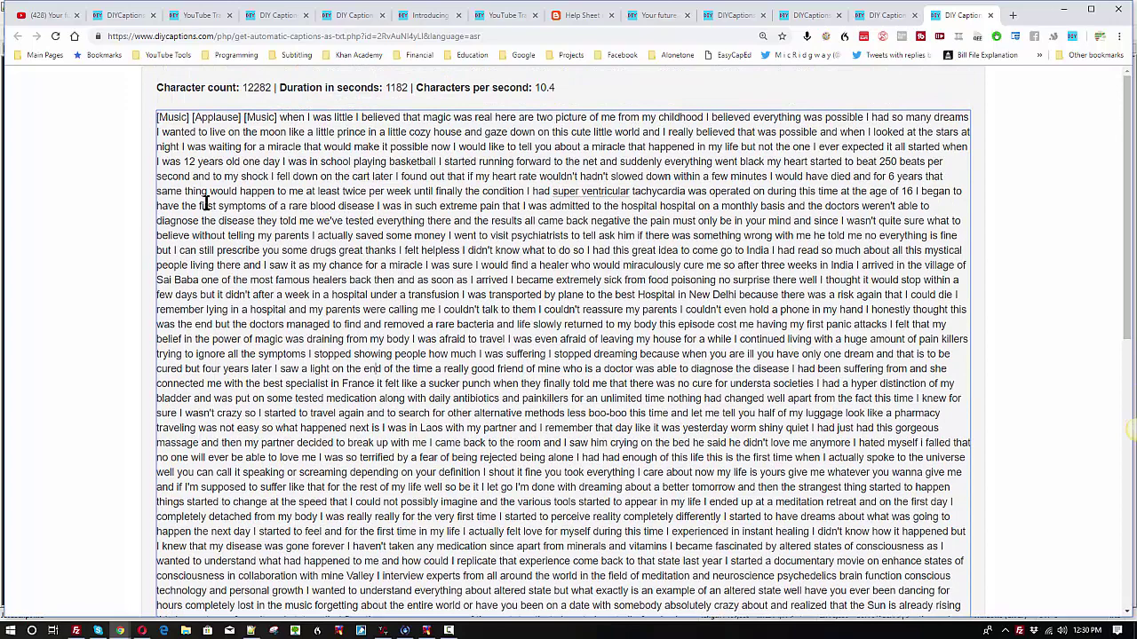
key(ctrl+a)
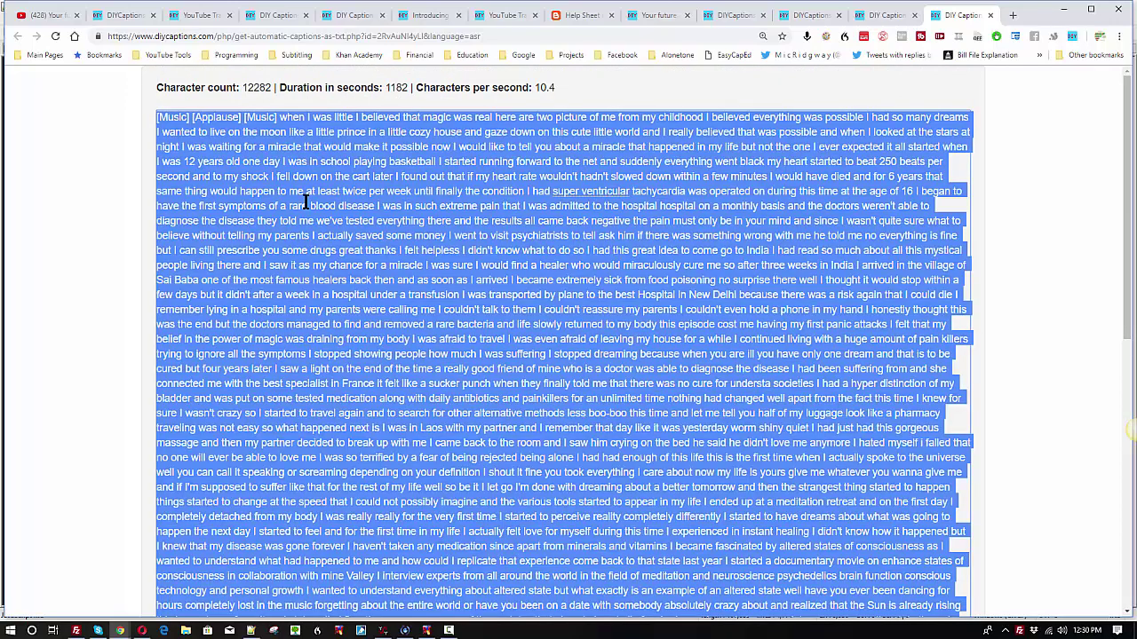
right_click(304, 202)
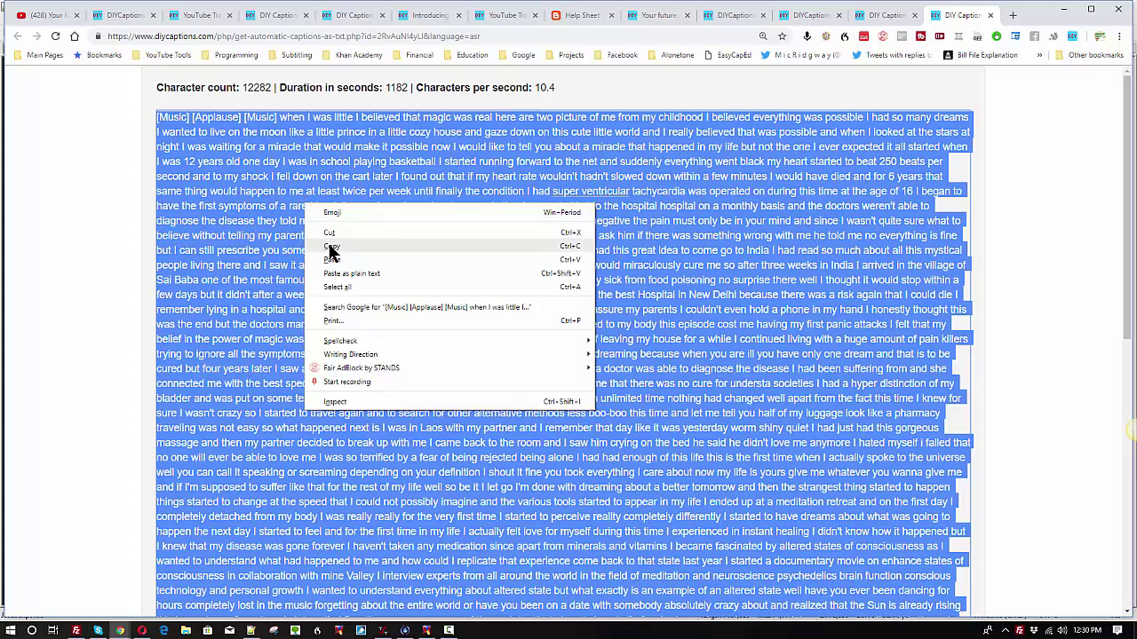
click(577, 247)
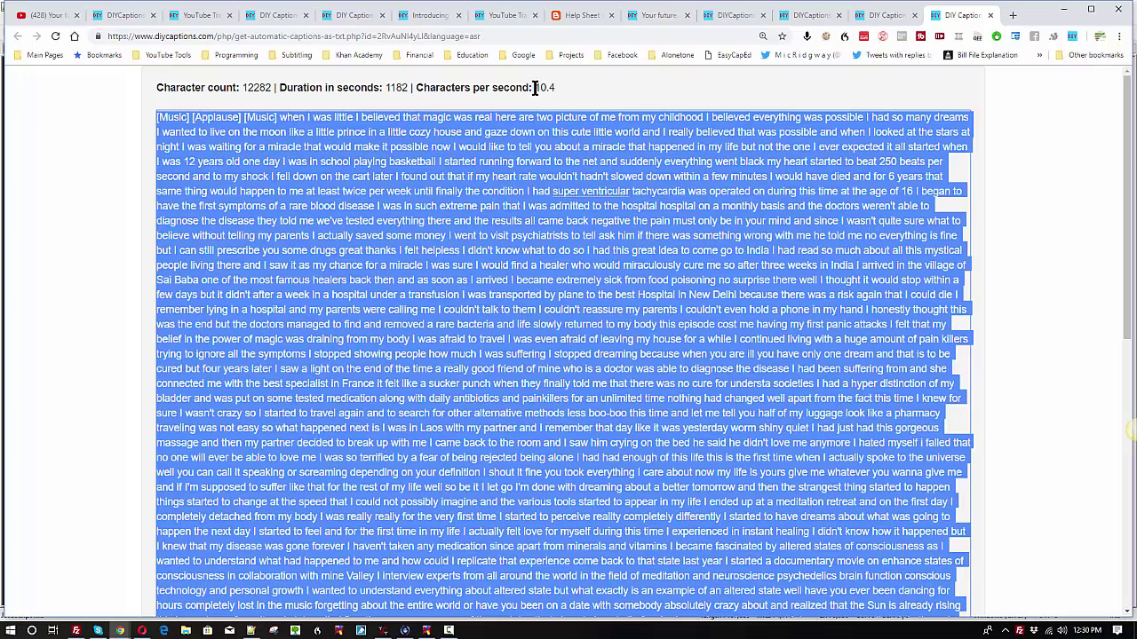
drag(535, 92, 553, 92)
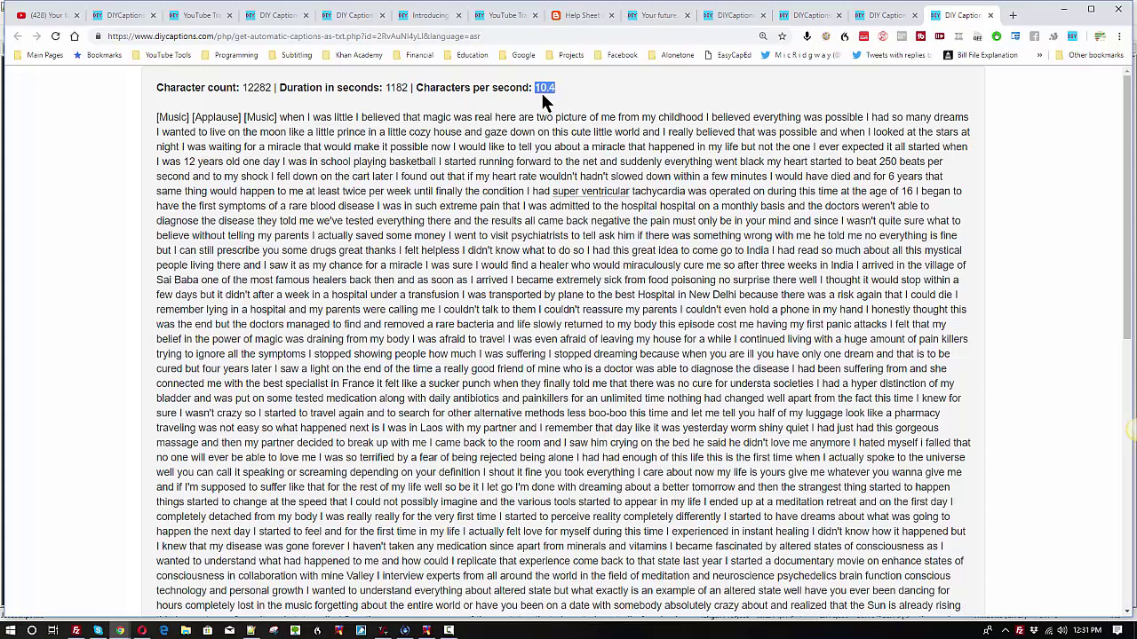
click(254, 116)
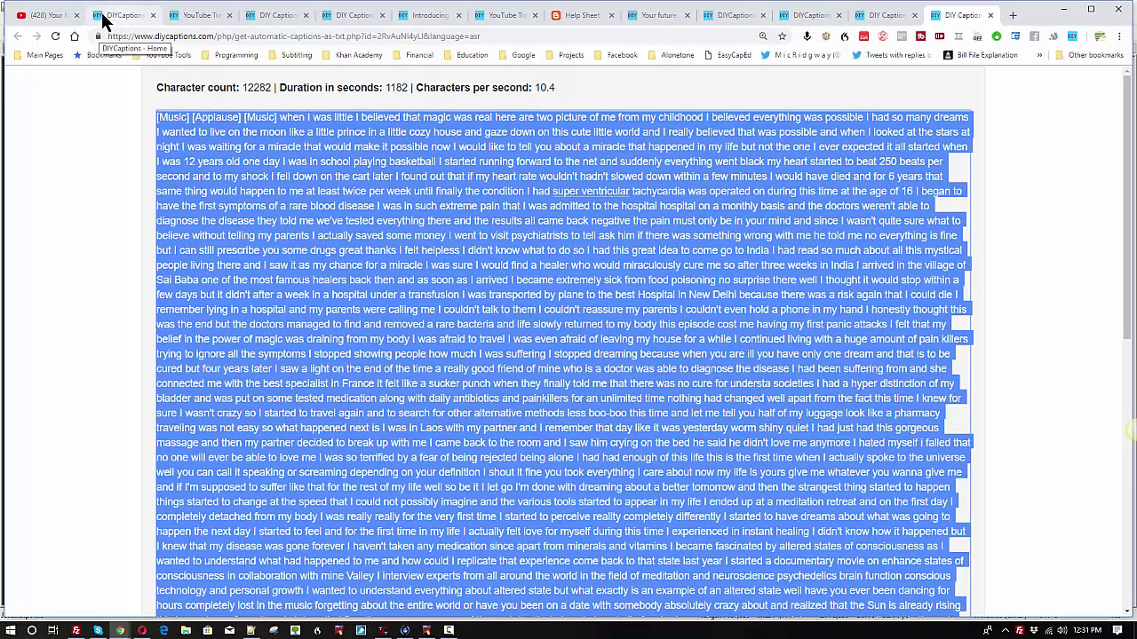
click(63, 16)
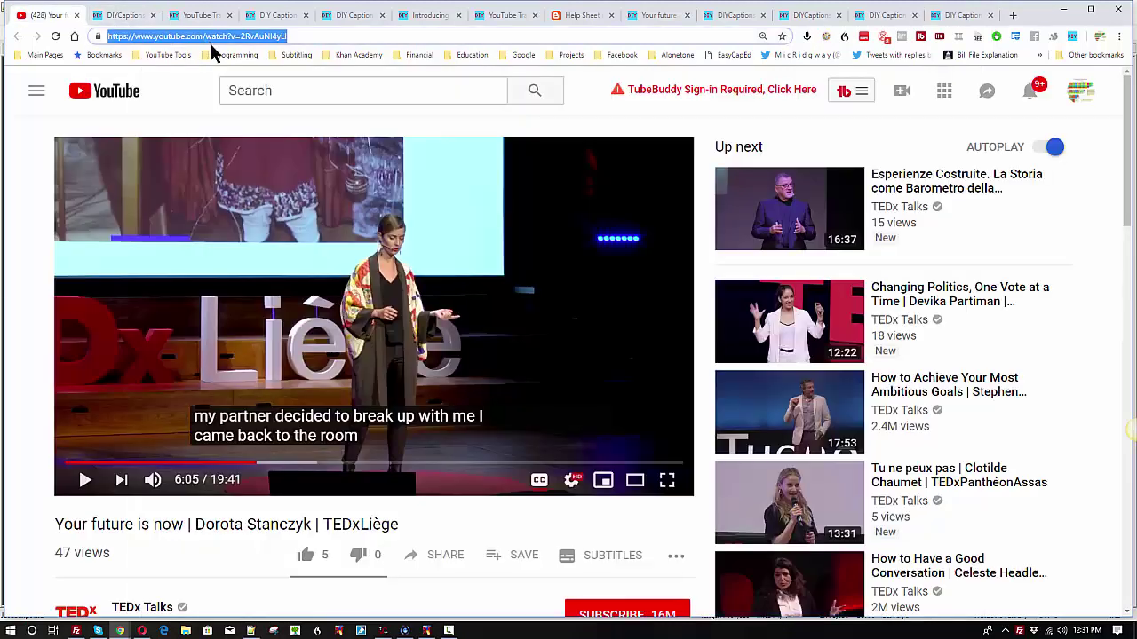
click(127, 18)
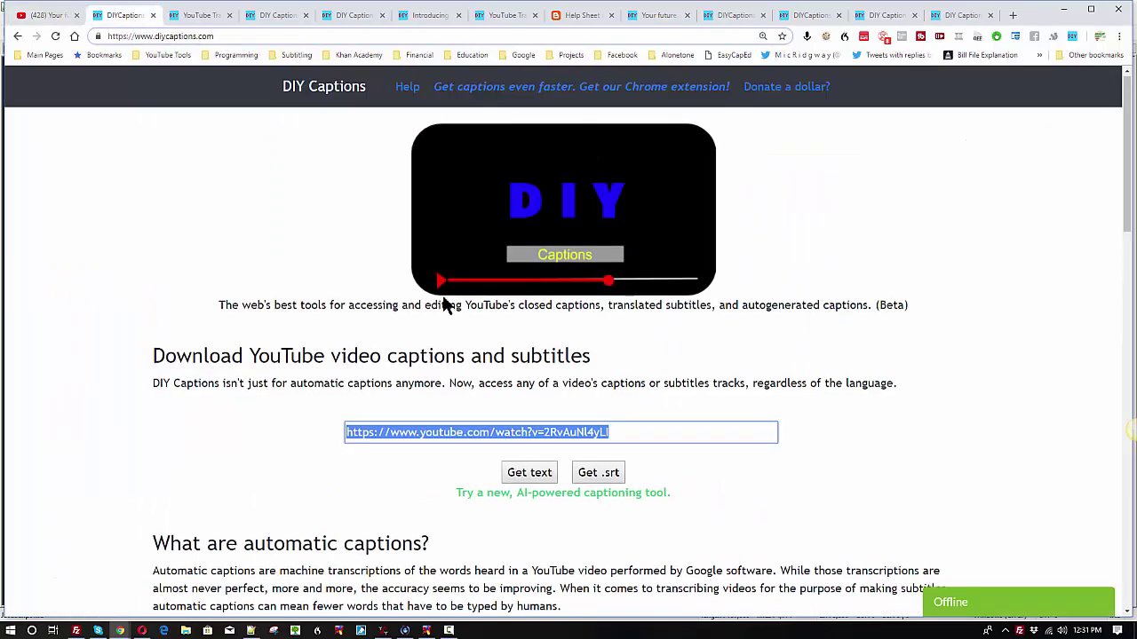
scroll(444, 300, down, 5)
scroll(444, 297, down, 7)
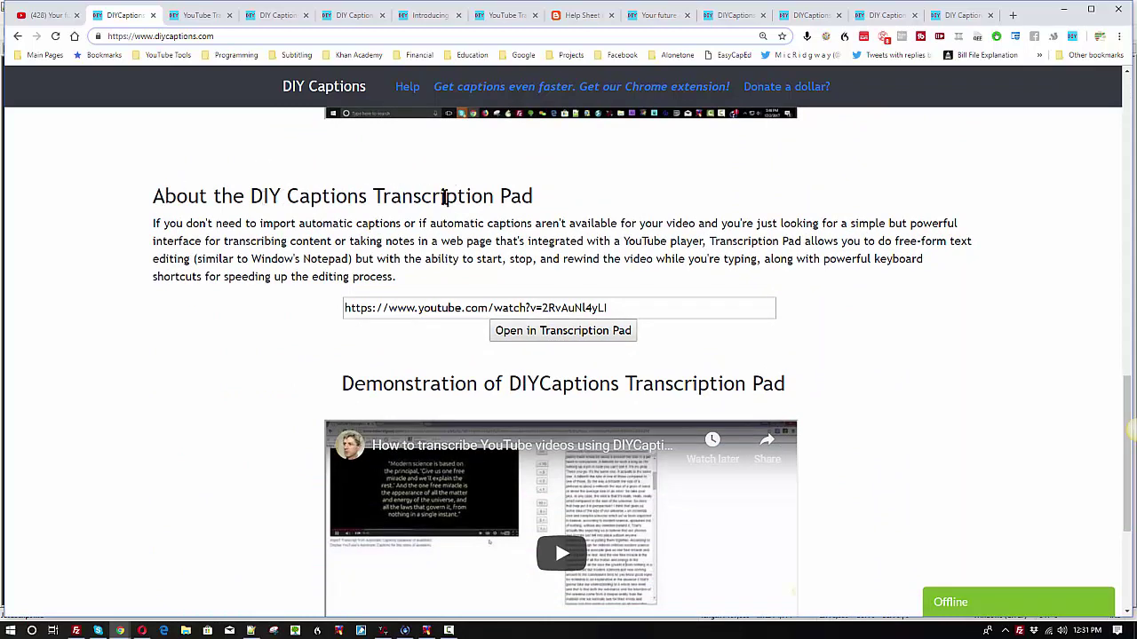
click(616, 307)
key(ctrl+a)
key(BackSpace)
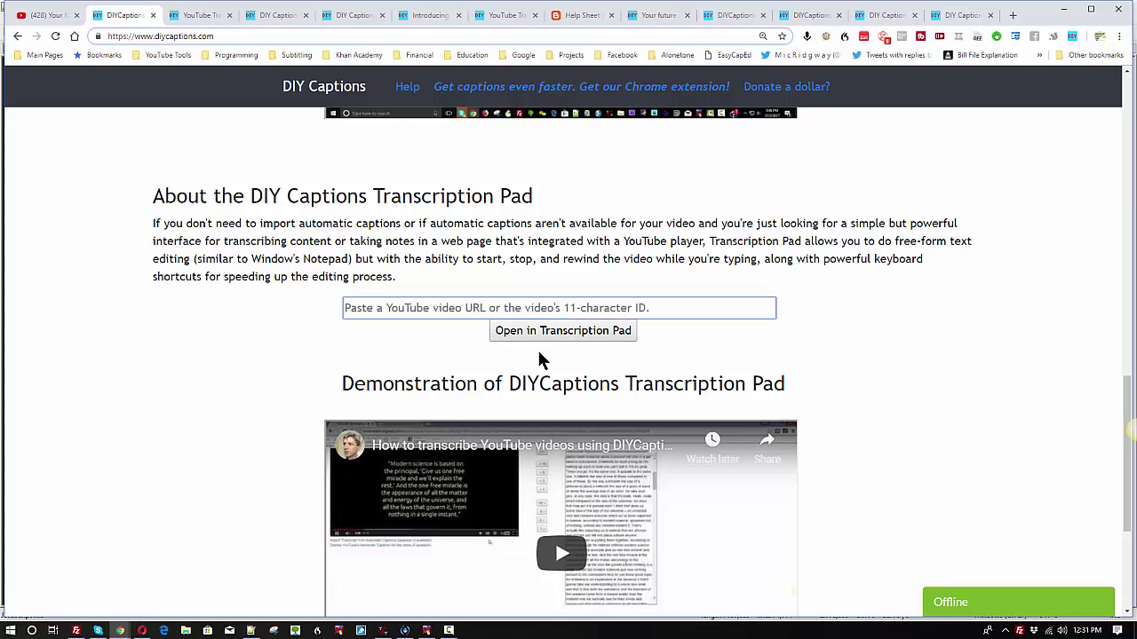
key(ctrl+v)
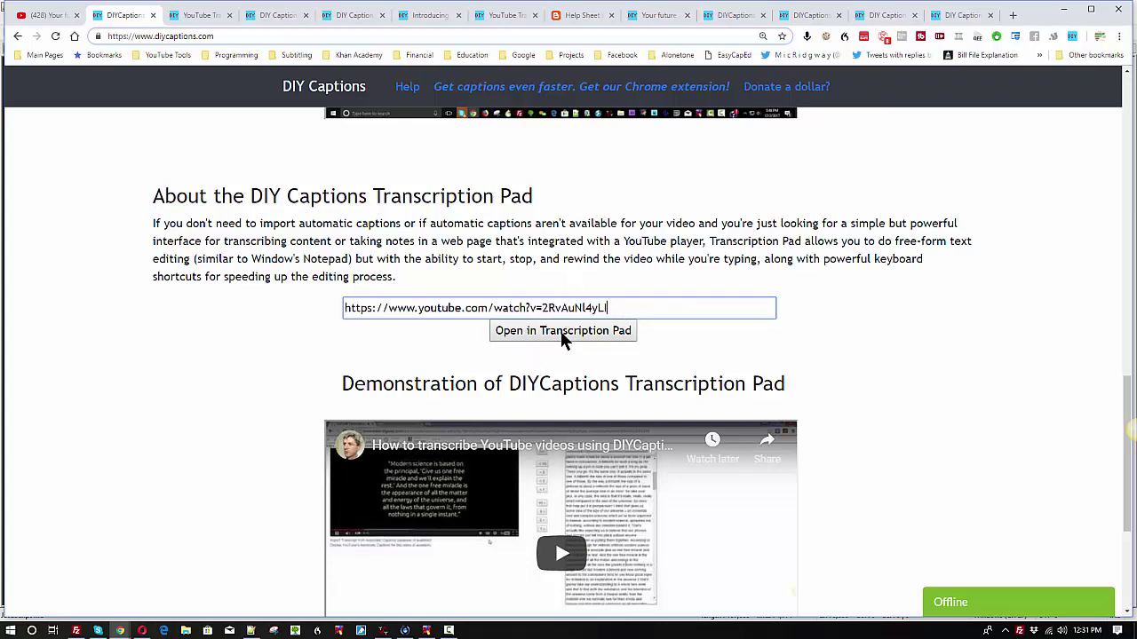
click(561, 332)
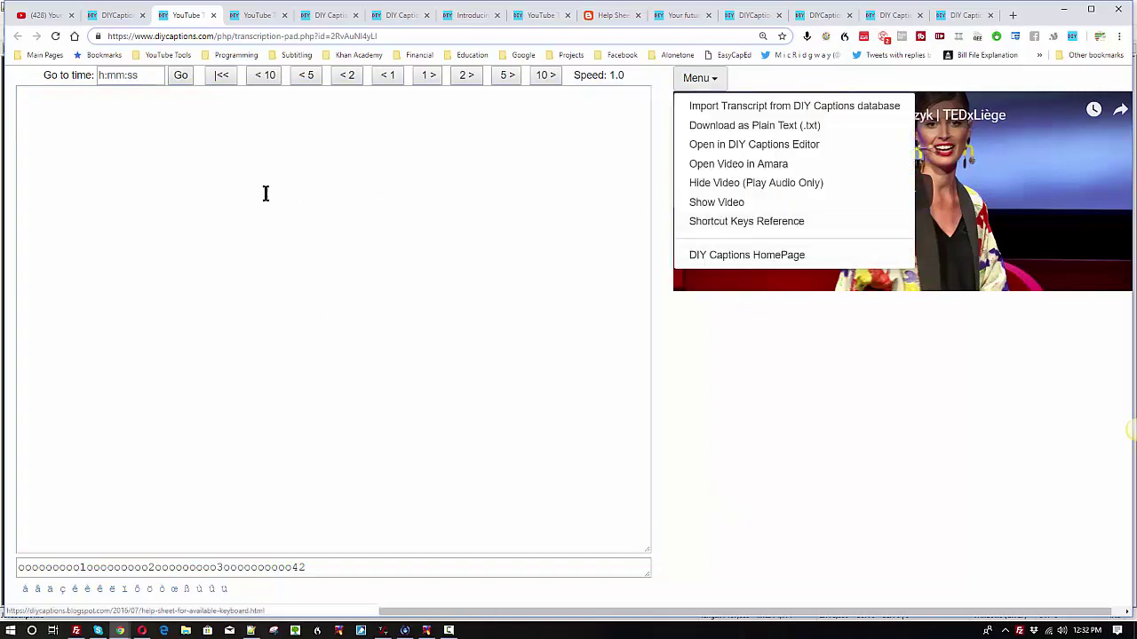
Step: Copy the full caption text from its results page into the empty Transcription Pad and return to the start of the transcript
click(260, 192)
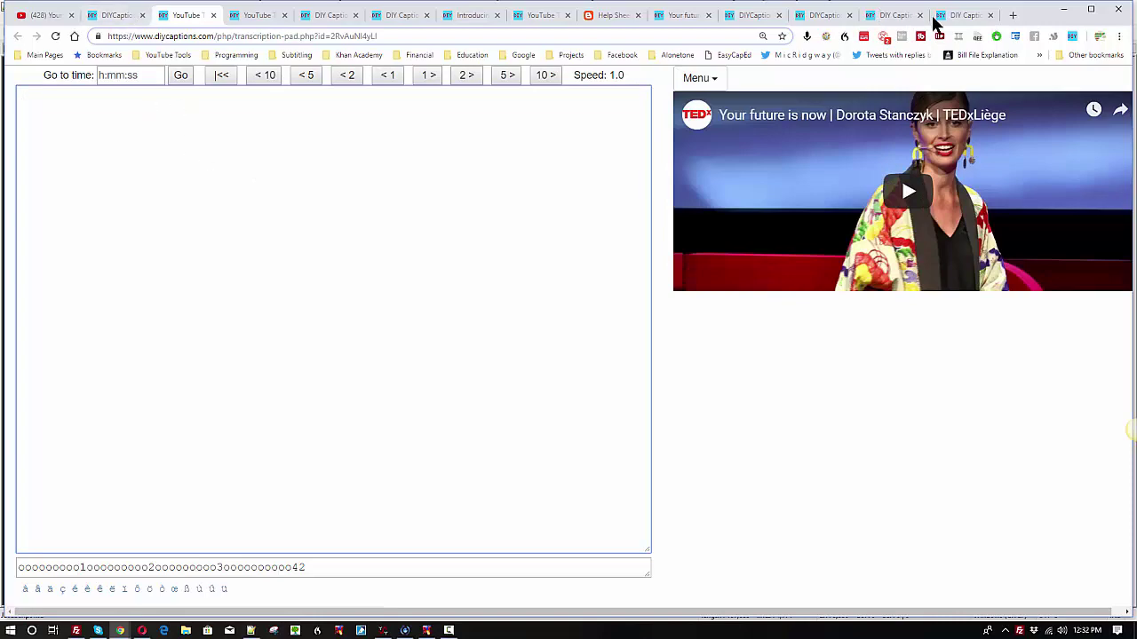
click(957, 16)
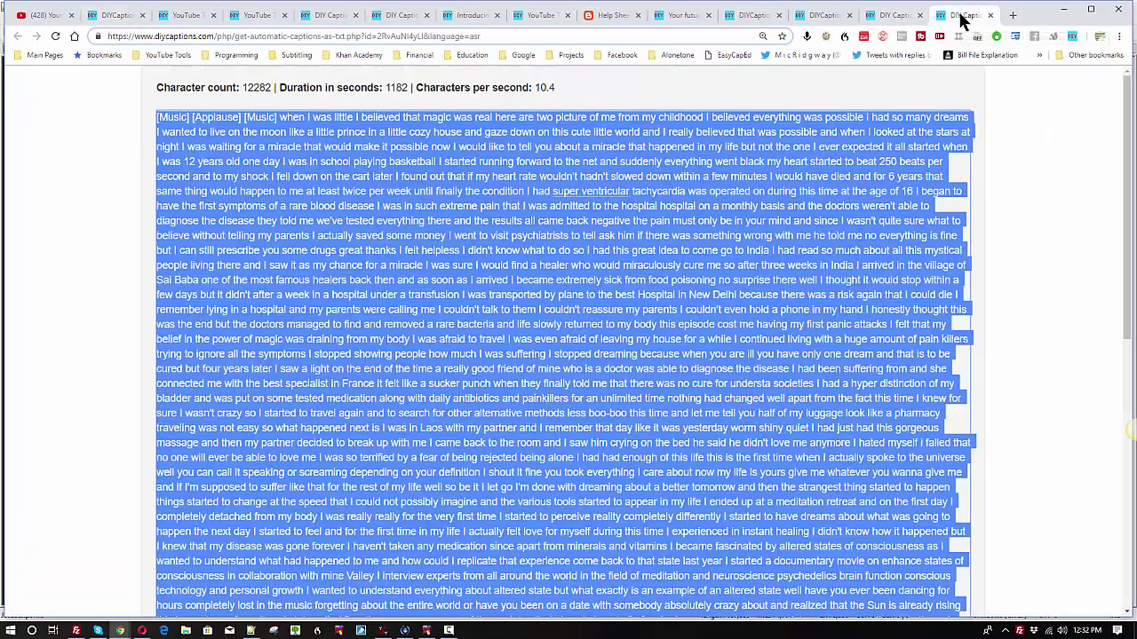
right_click(458, 183)
click(498, 223)
click(115, 15)
click(186, 15)
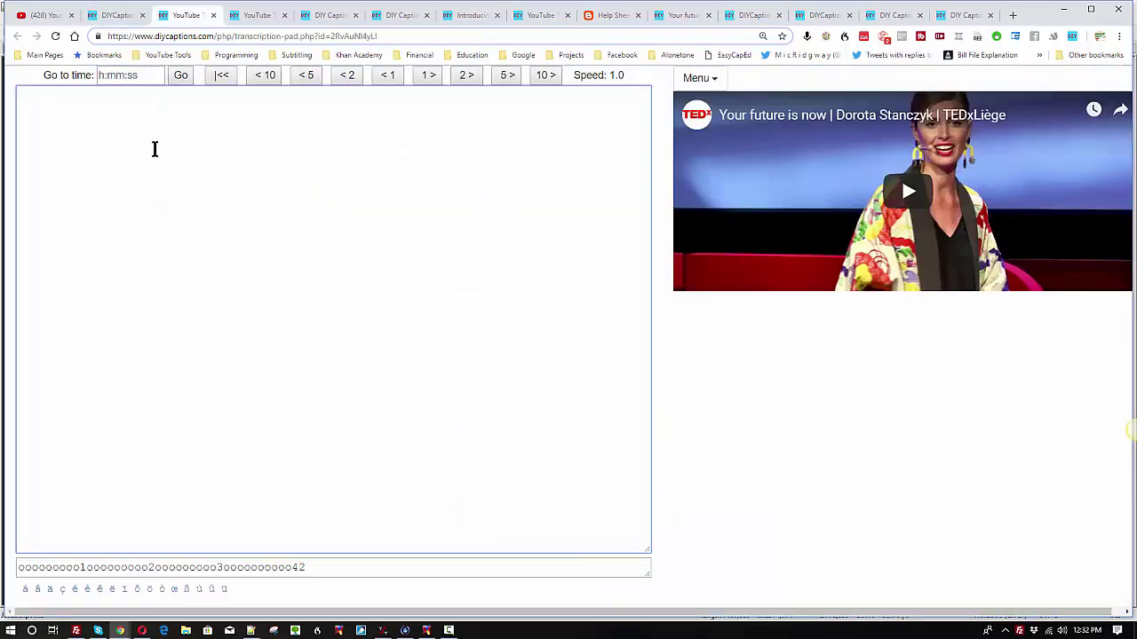
click(132, 144)
key(ctrl+v)
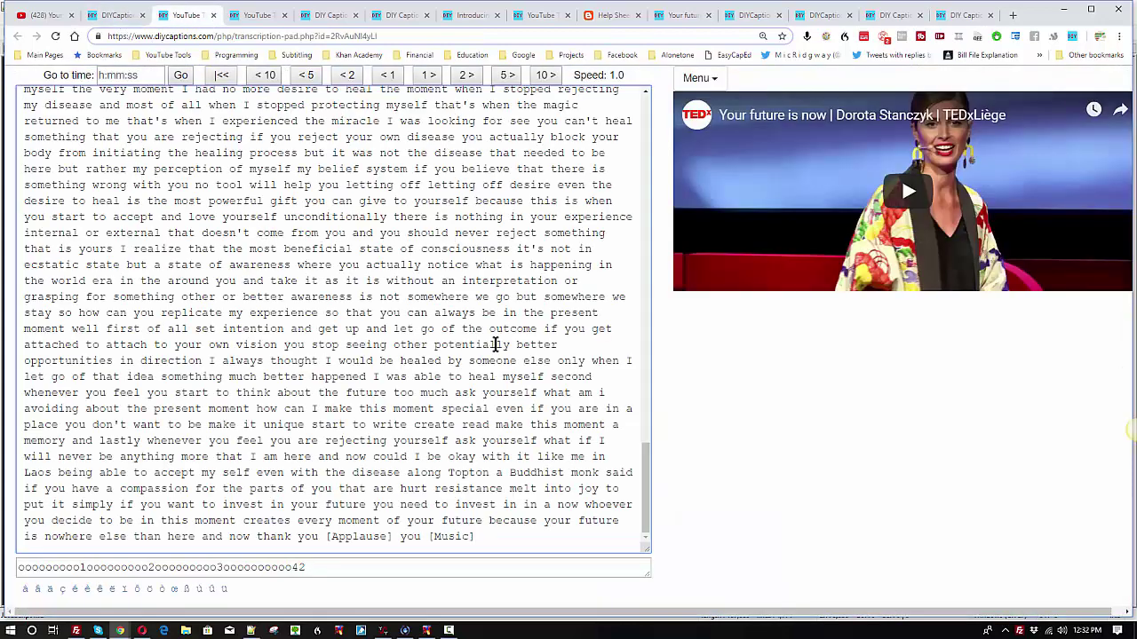
drag(648, 510, 609, 115)
click(210, 100)
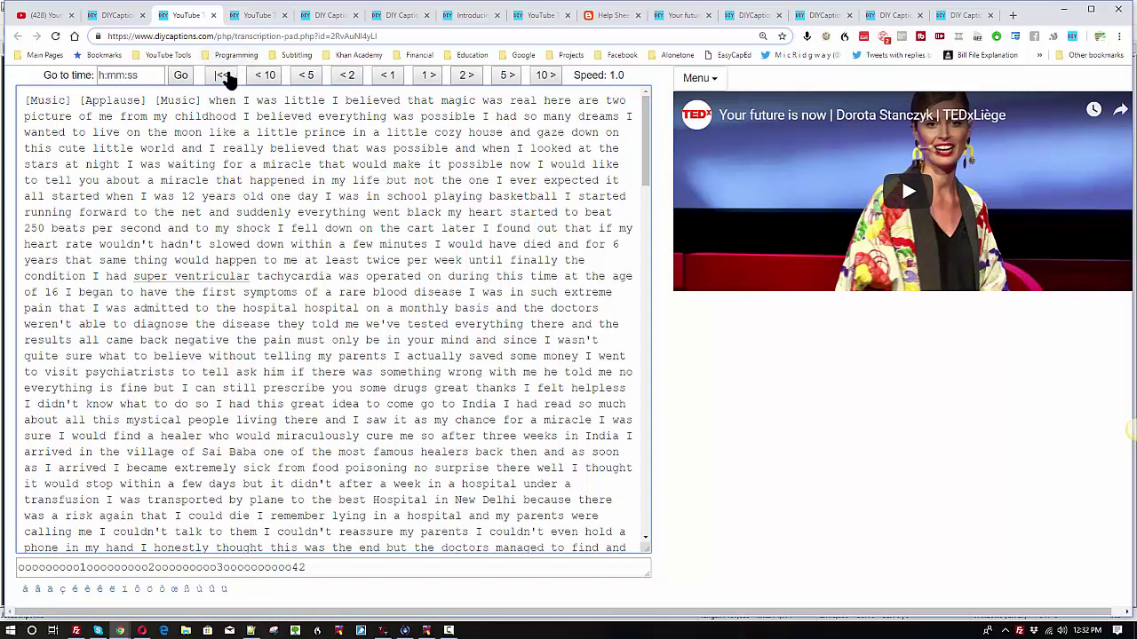
Step: Play the talk from the beginning in the Transcription Pad, trying the player's pause and play
click(222, 75)
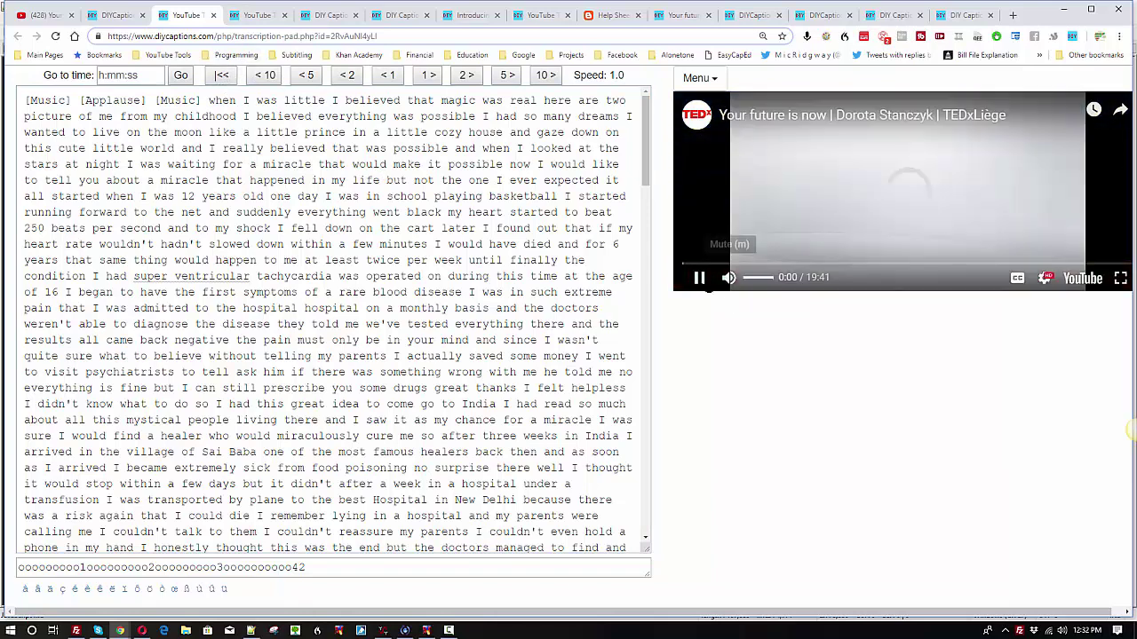
click(698, 277)
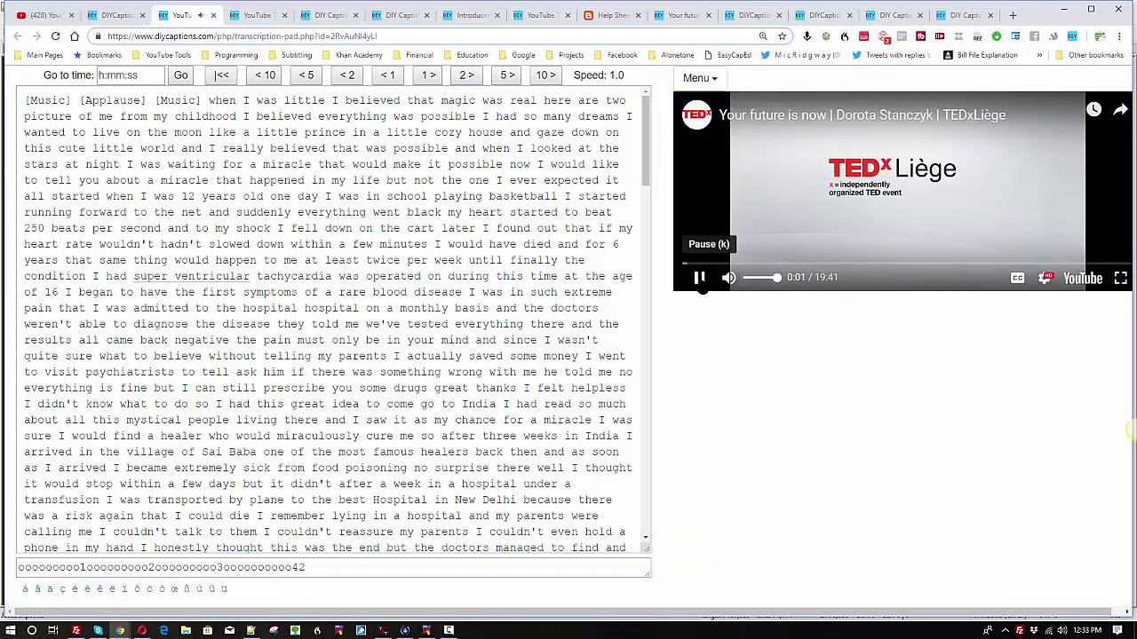
click(700, 280)
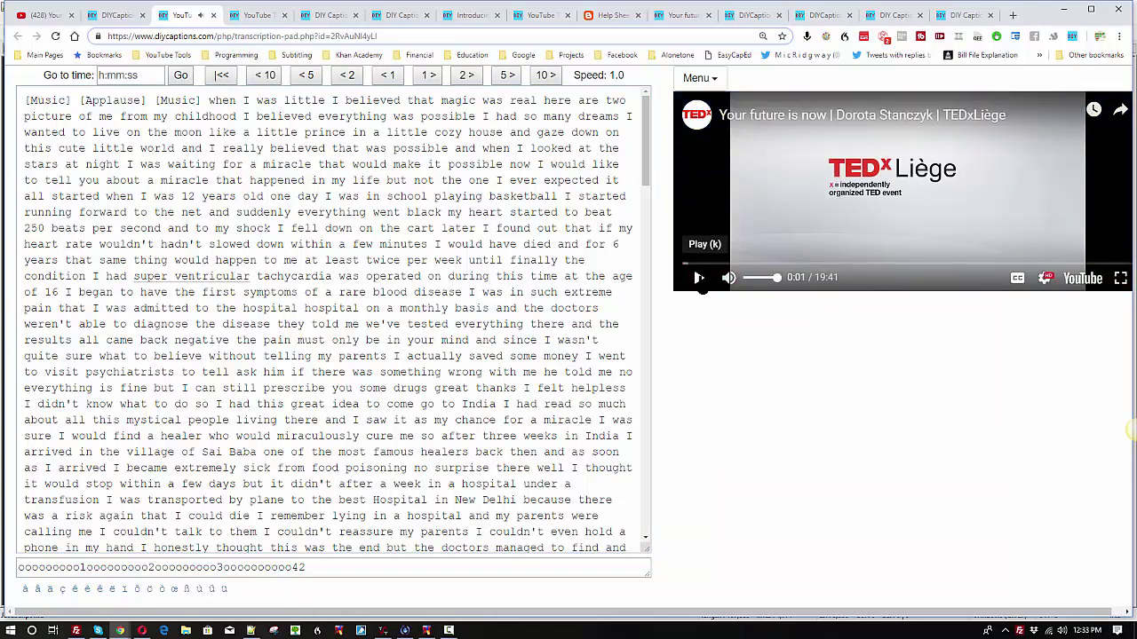
click(222, 76)
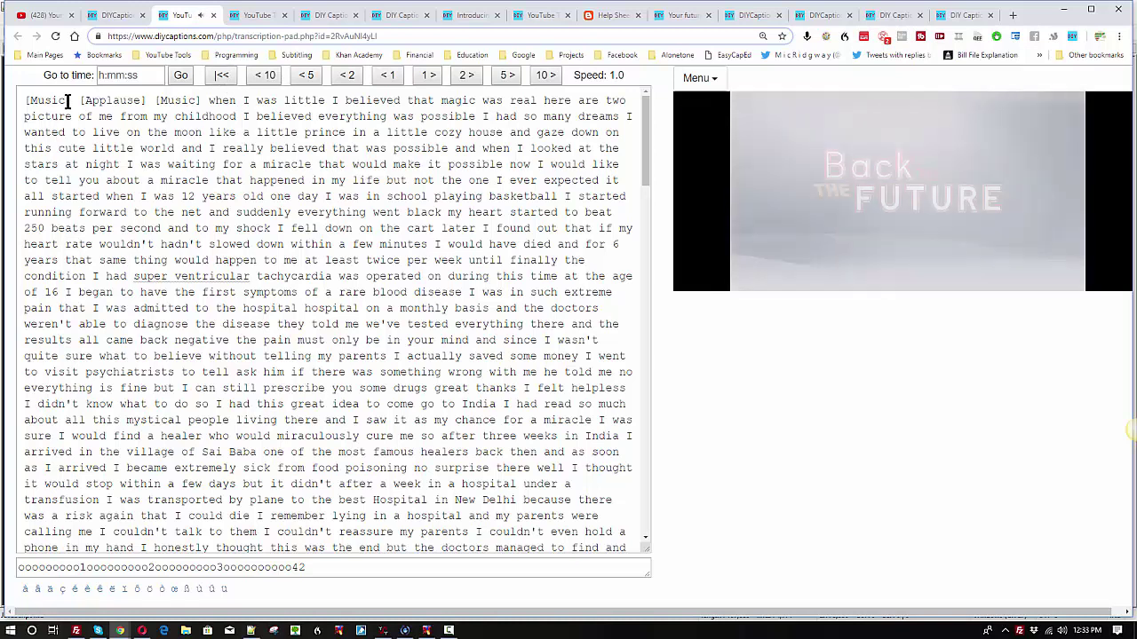
Step: Replace the second [Music] tag before "when I was little" with a line break and pause the video
drag(68, 100, 7, 100)
drag(146, 101, 82, 100)
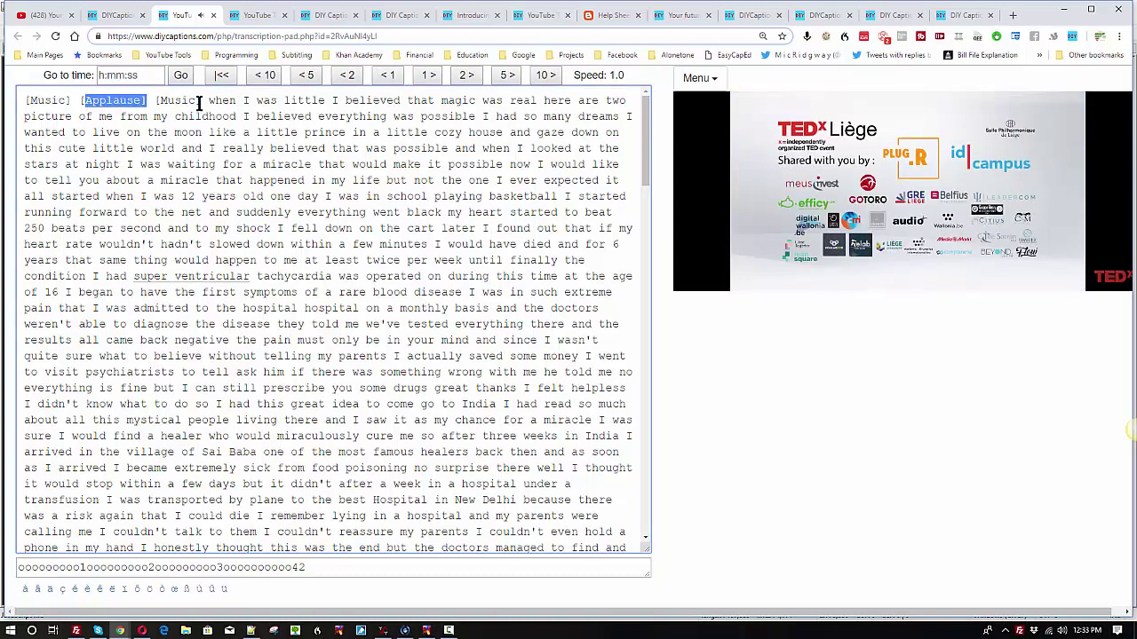
drag(203, 100, 161, 100)
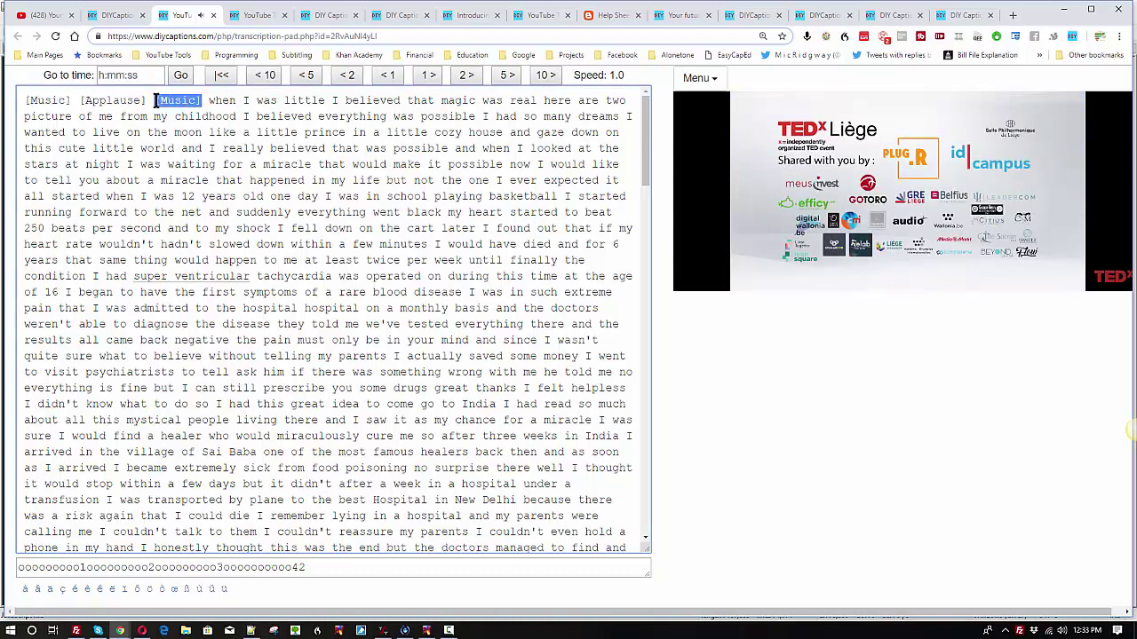
key(Delete)
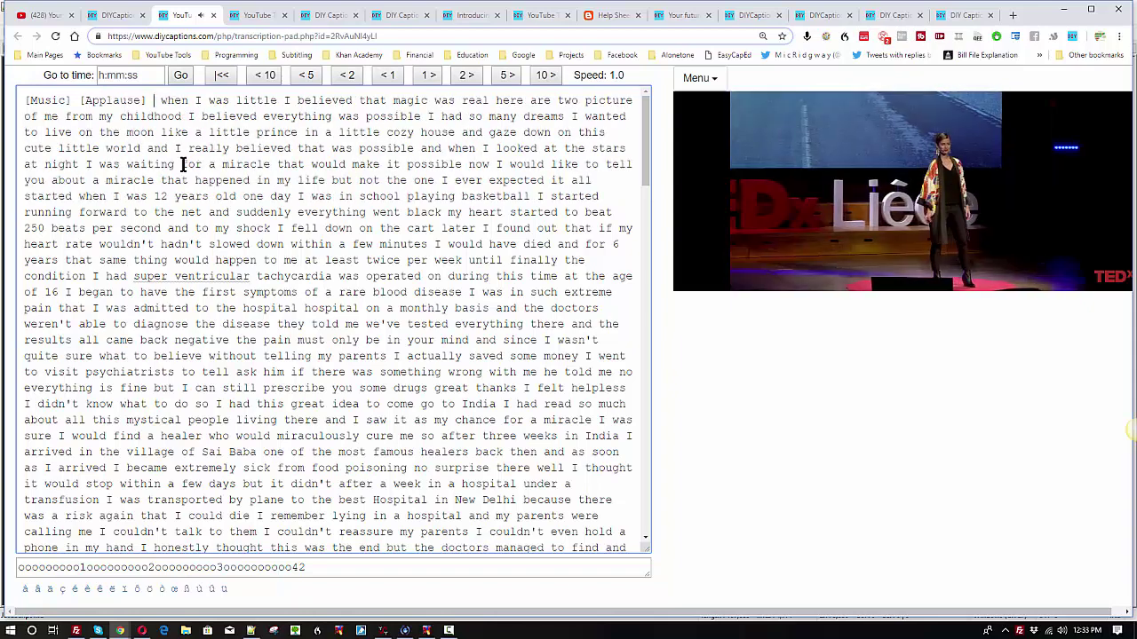
key(Return)
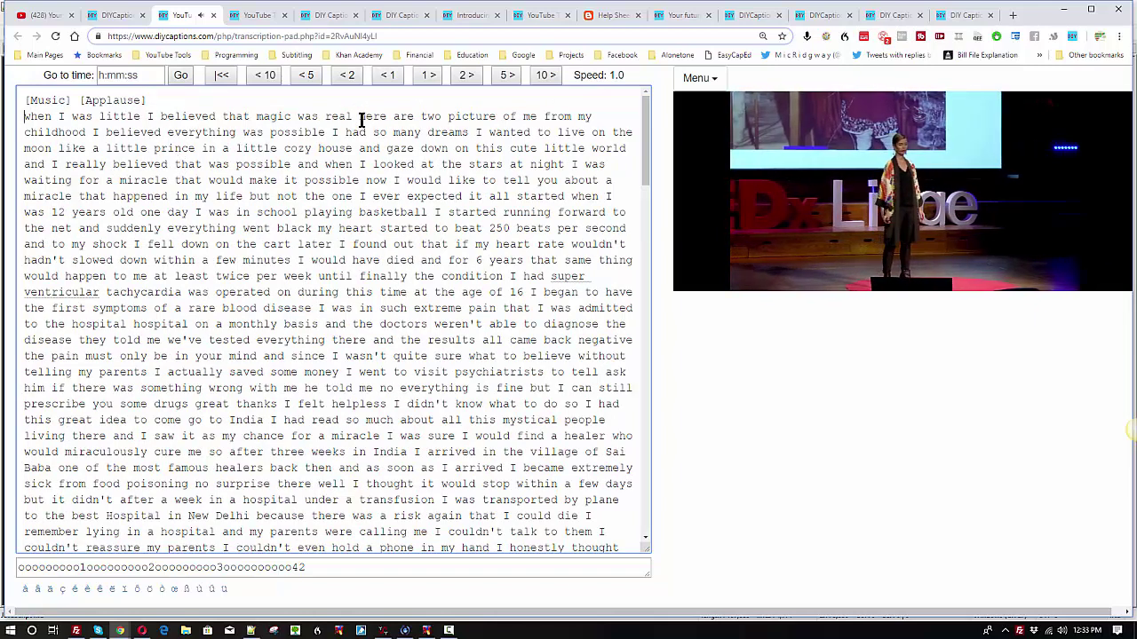
key(Tab)
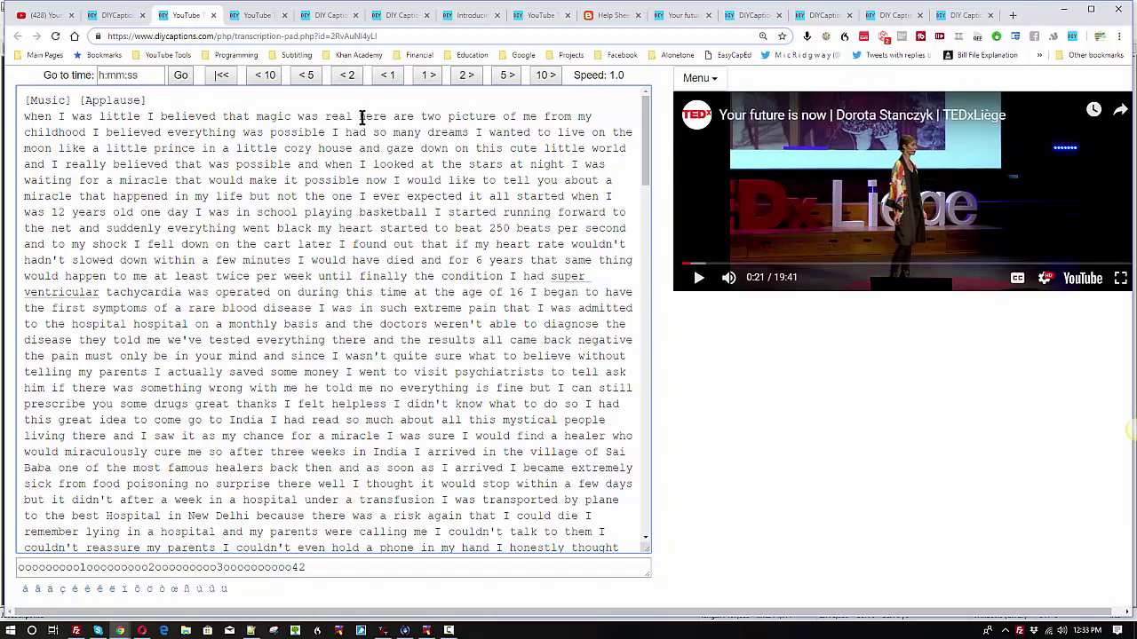
Step: Insert a blank line between "magic was real" and "here are two picture", and resume video playback
click(360, 116)
key(BackSpace)
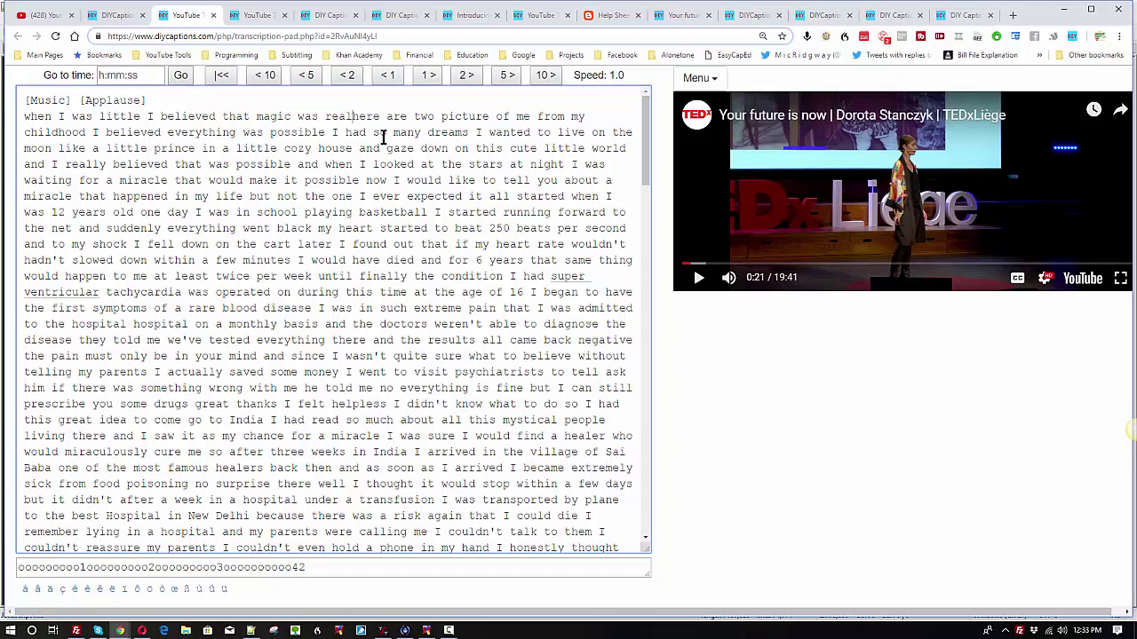
key(Return)
key(Return)
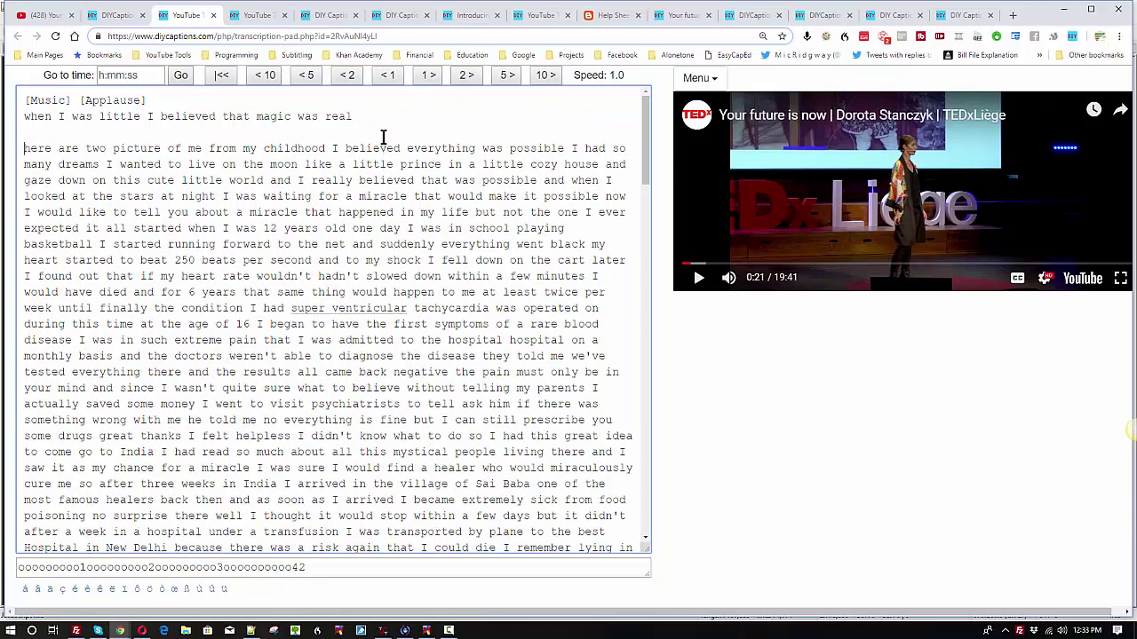
key(Tab)
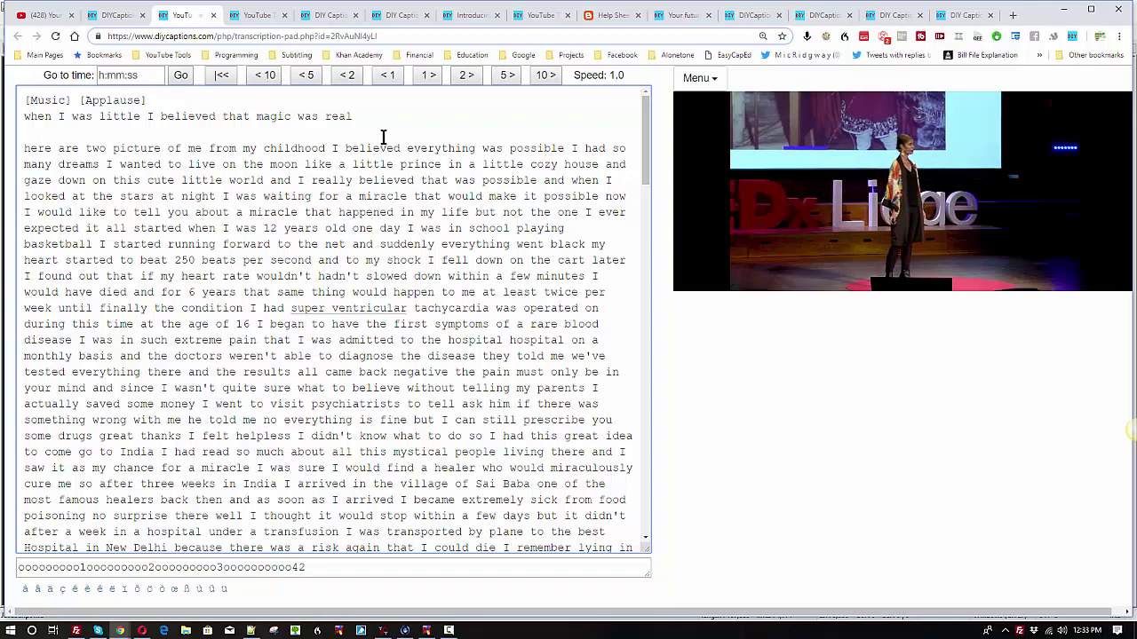
Step: Insert blank lines after "from my childhood", "everything was possible" and "so many dreams" to separate the phrases while the video plays
click(332, 147)
key(Return)
key(Return)
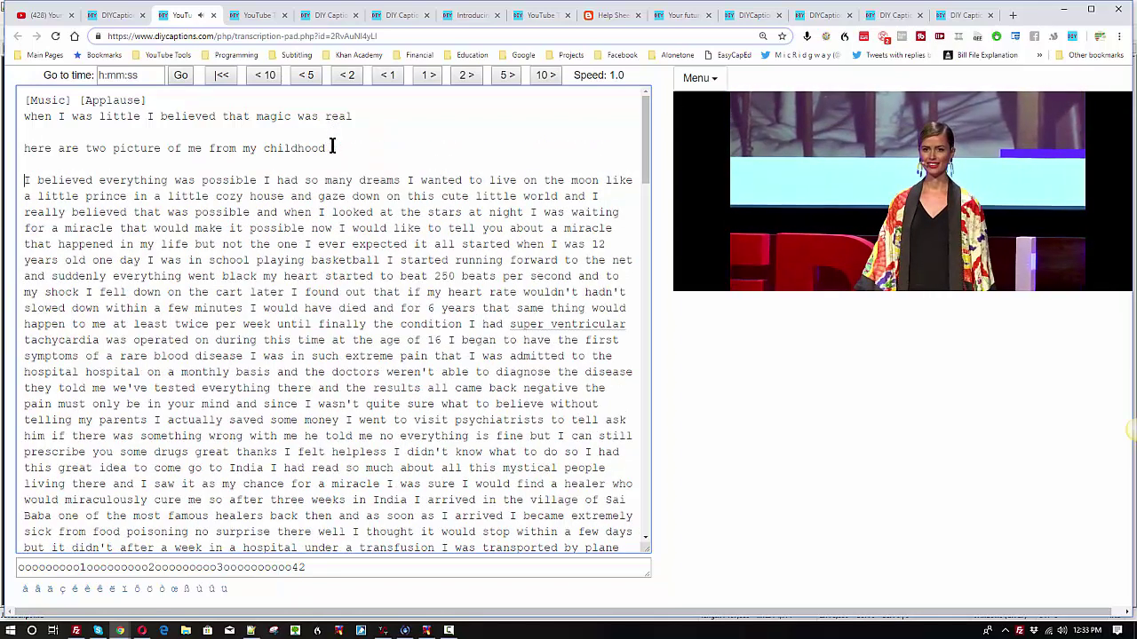
click(263, 182)
key(Return)
key(Return)
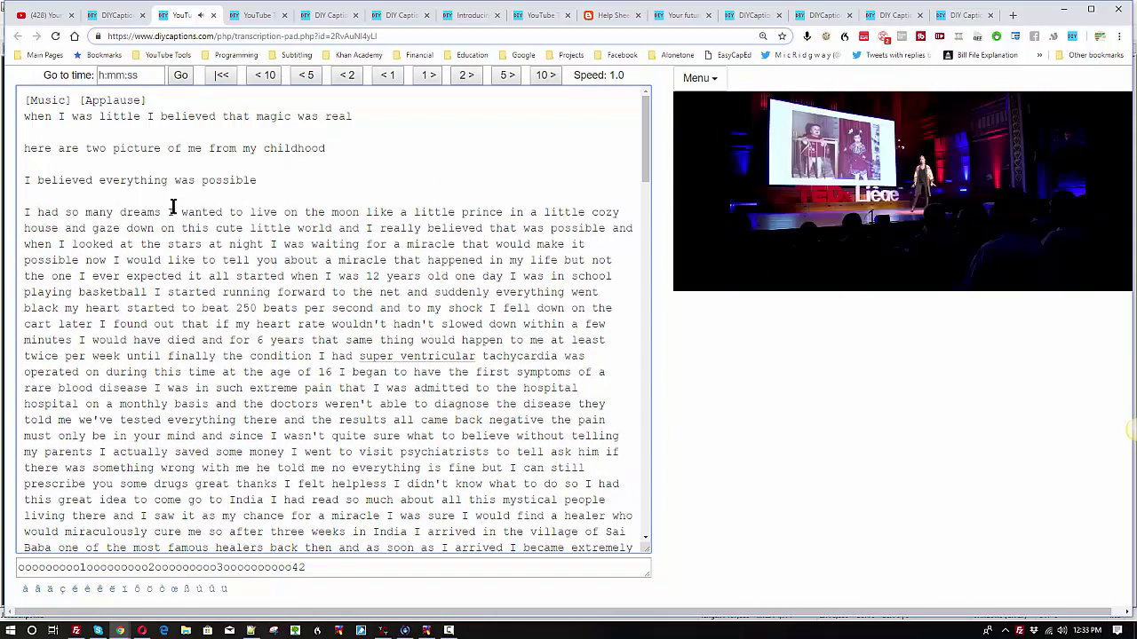
key(Return)
key(Return)
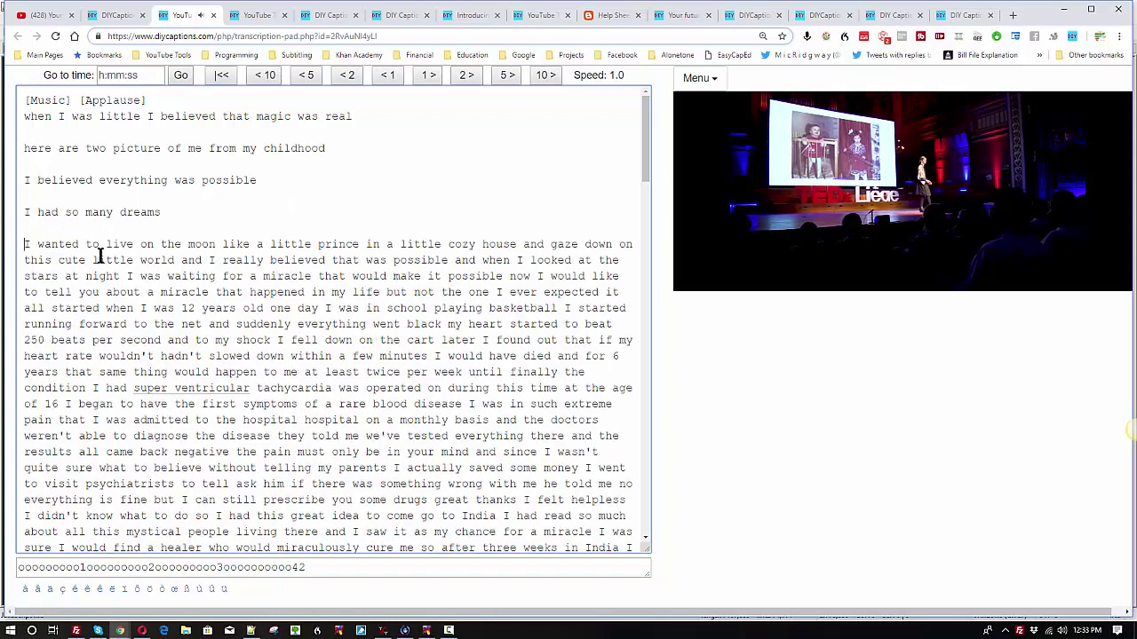
Step: Insert blank lines after "this cute little world" and "and I really believed that was possible" while the video plays
click(178, 261)
key(Return)
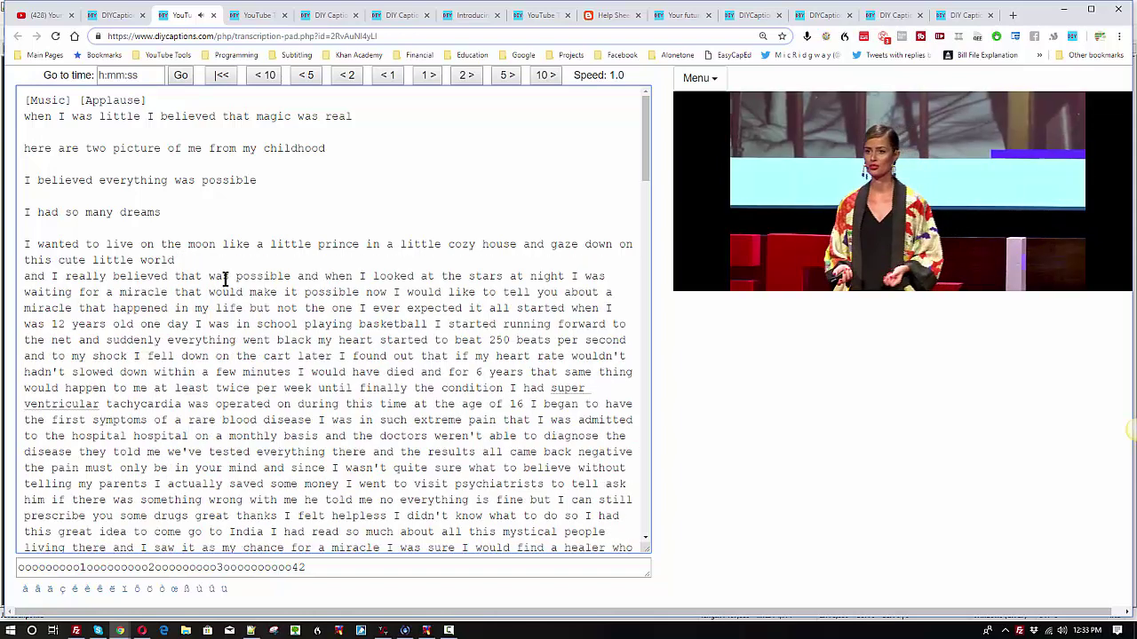
key(Return)
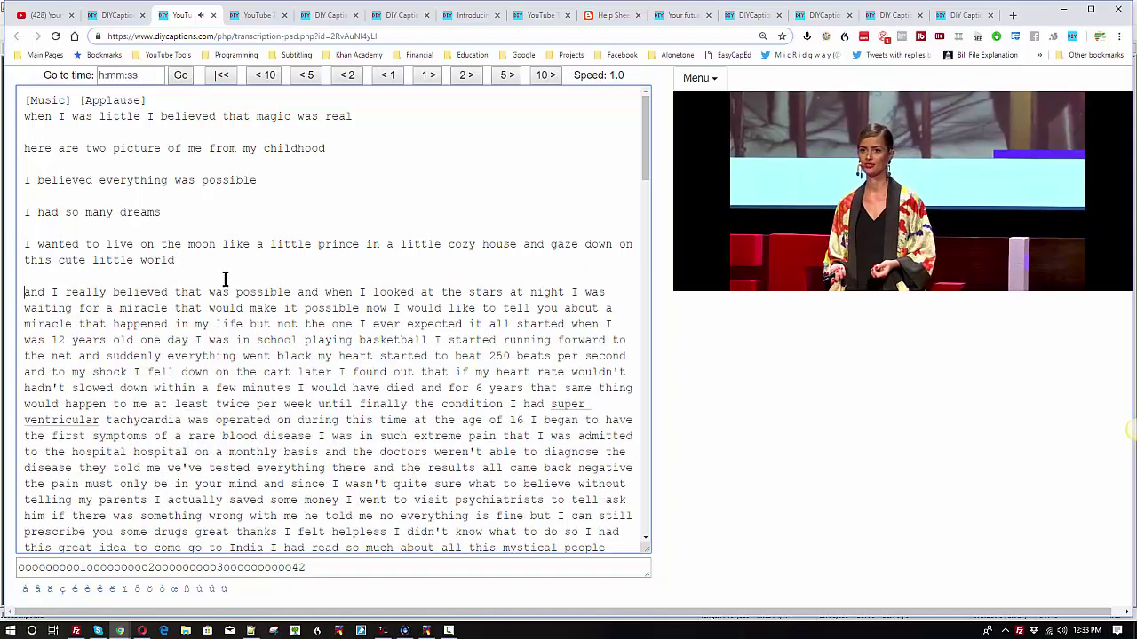
click(295, 292)
key(Return)
key(Return)
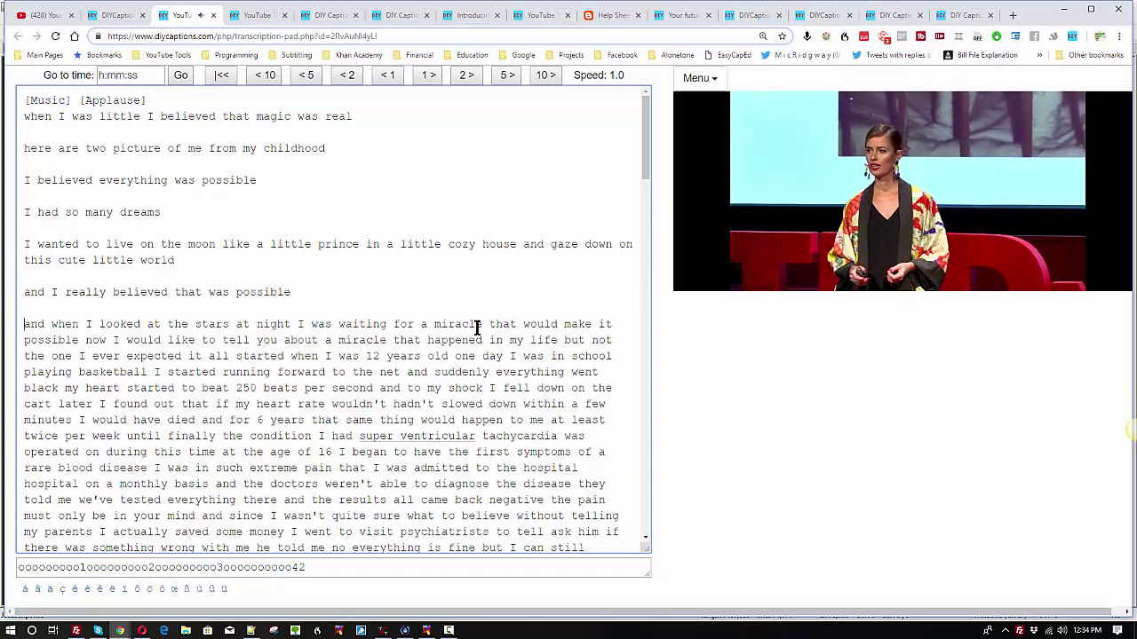
Step: Insert blank lines after "would make it possible" and "not the one I ever expected", and pause the video
click(84, 340)
key(BackSpace)
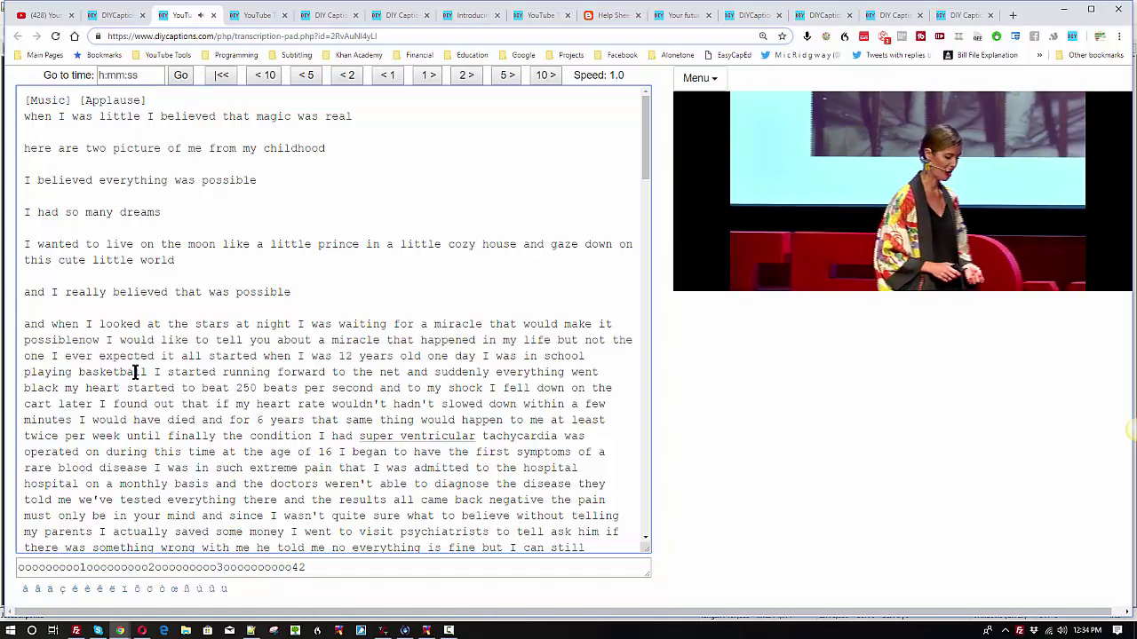
key(Return)
key(Return)
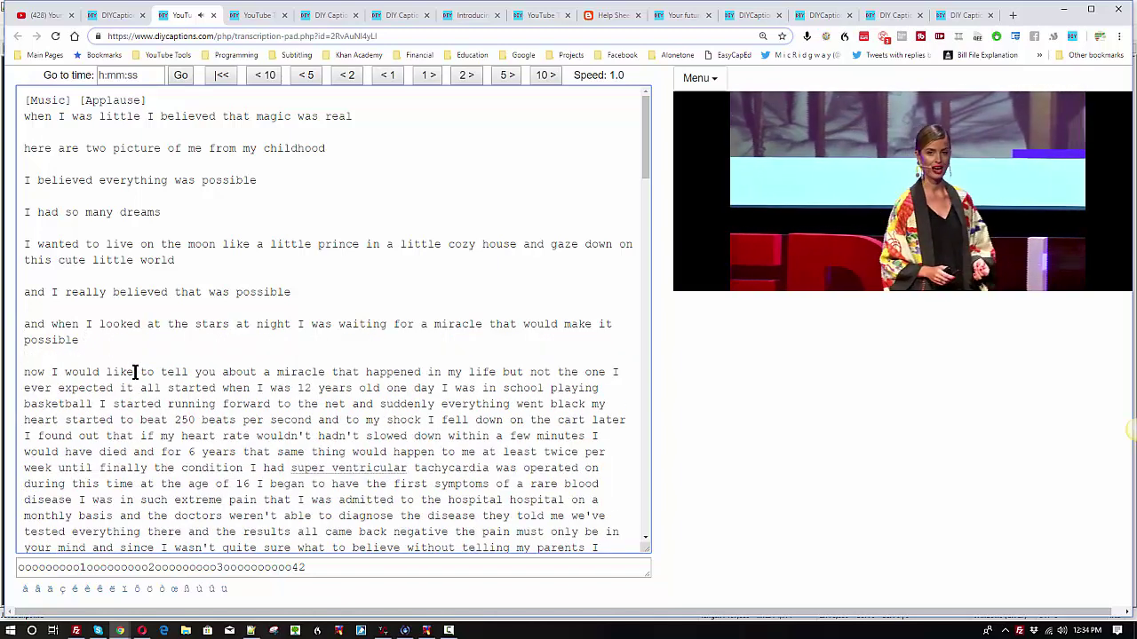
click(127, 340)
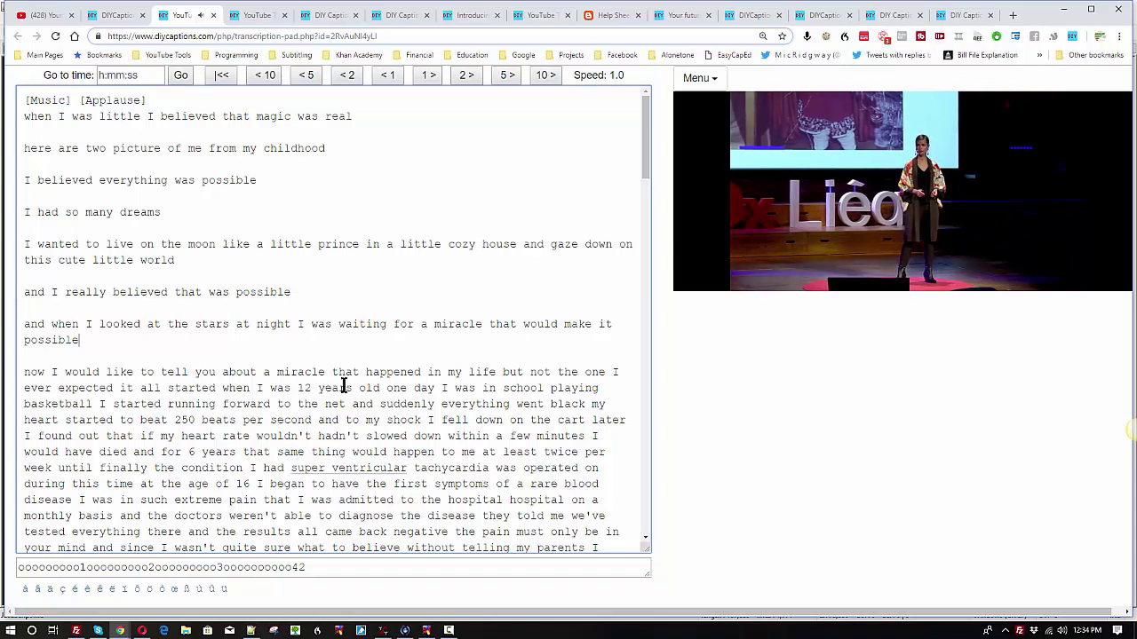
click(128, 388)
key(Return)
key(Return)
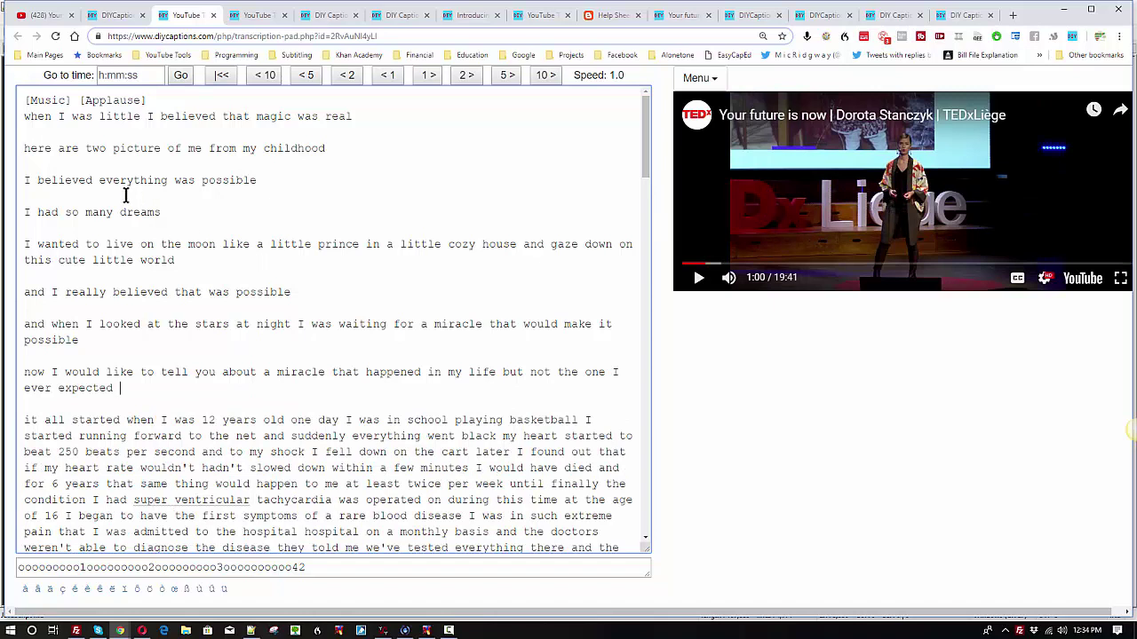
drag(18, 117, 125, 387)
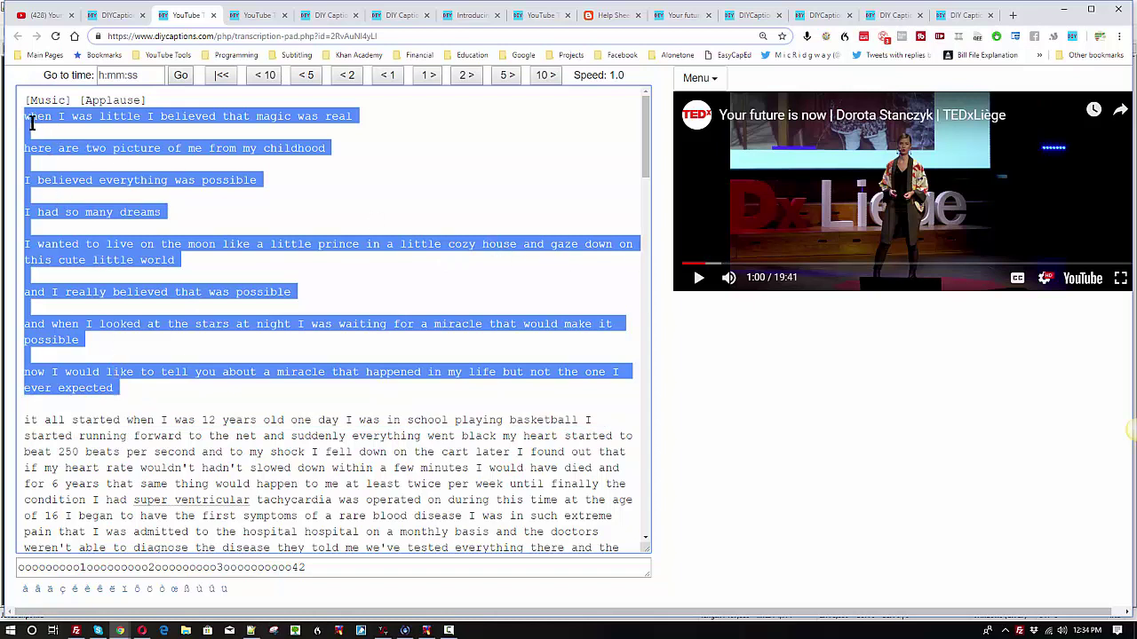
click(45, 196)
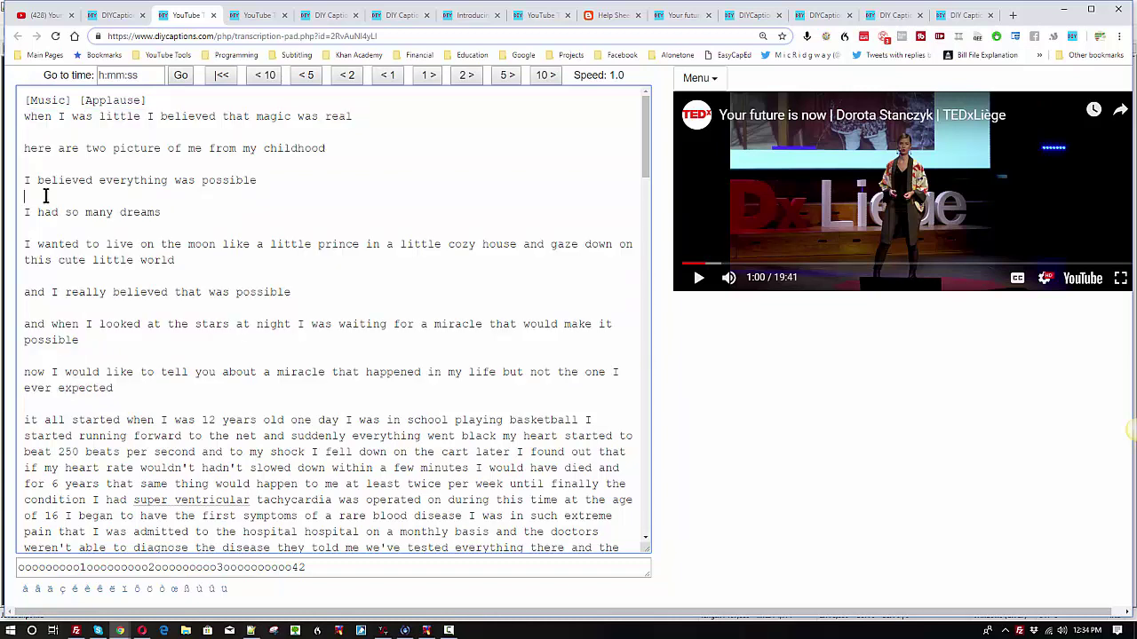
drag(119, 387, 15, 133)
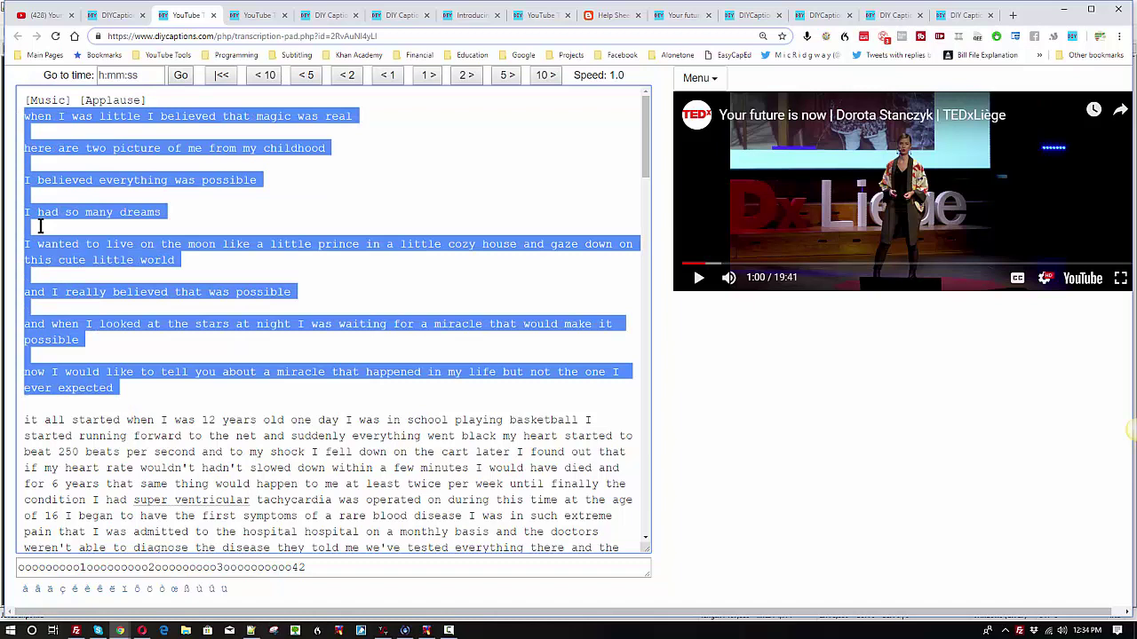
Step: Capitalize the first words of the separated caption lines starting with "when", "here", "and" (both lines) and "now"
click(25, 113)
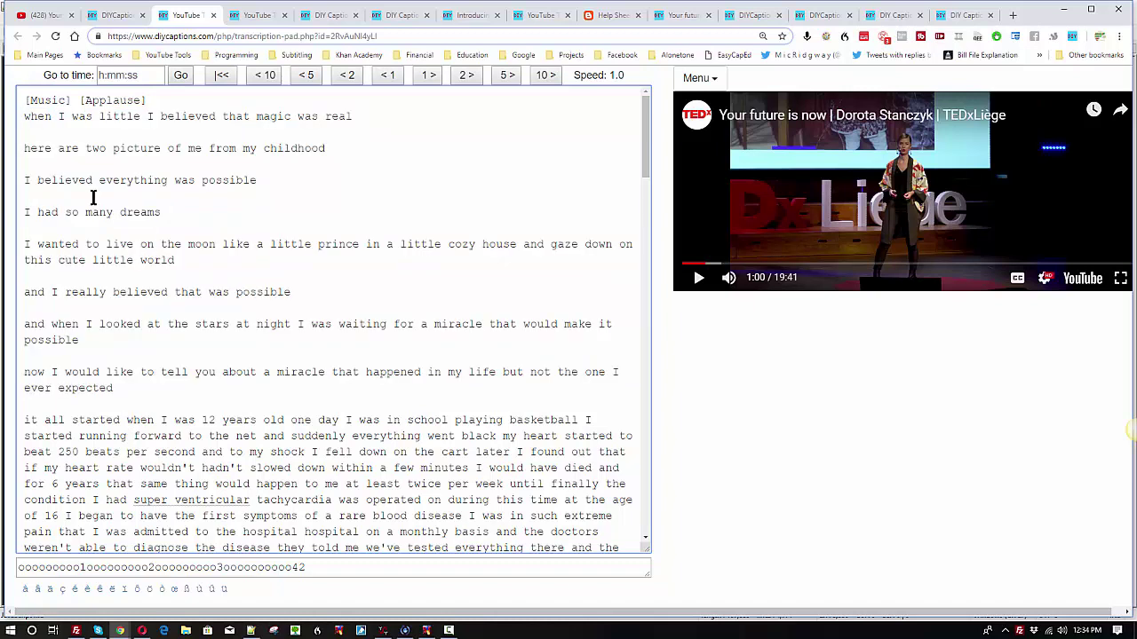
key(Delete)
text(W)
key(Delete)
text(H)
key(Delete)
text(A)
key(Down)
key(Down)
key(Delete)
text(A)
key(BackSpace)
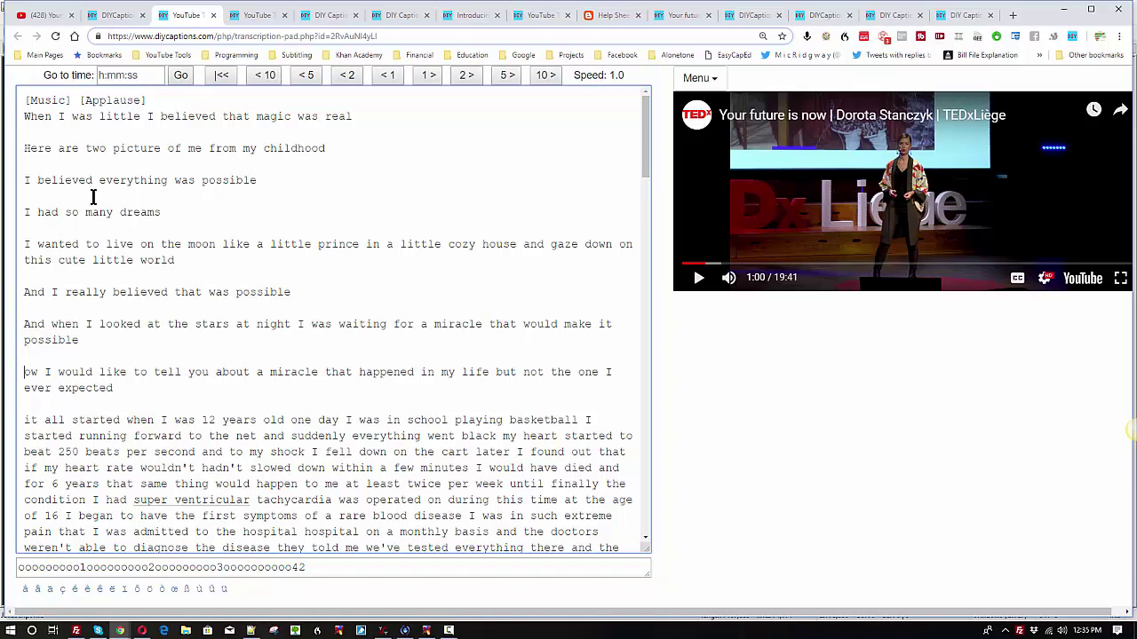
text(N)
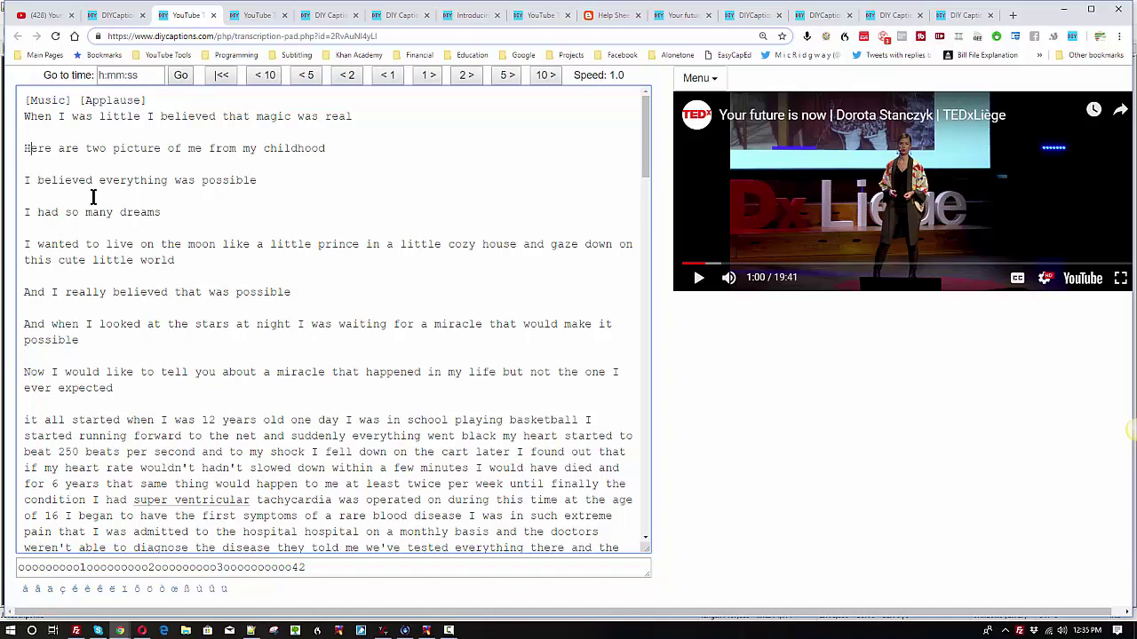
Step: Insert a blank line after the [Music] [Applause] line and capitalize "It" in "it all started"
key(Return)
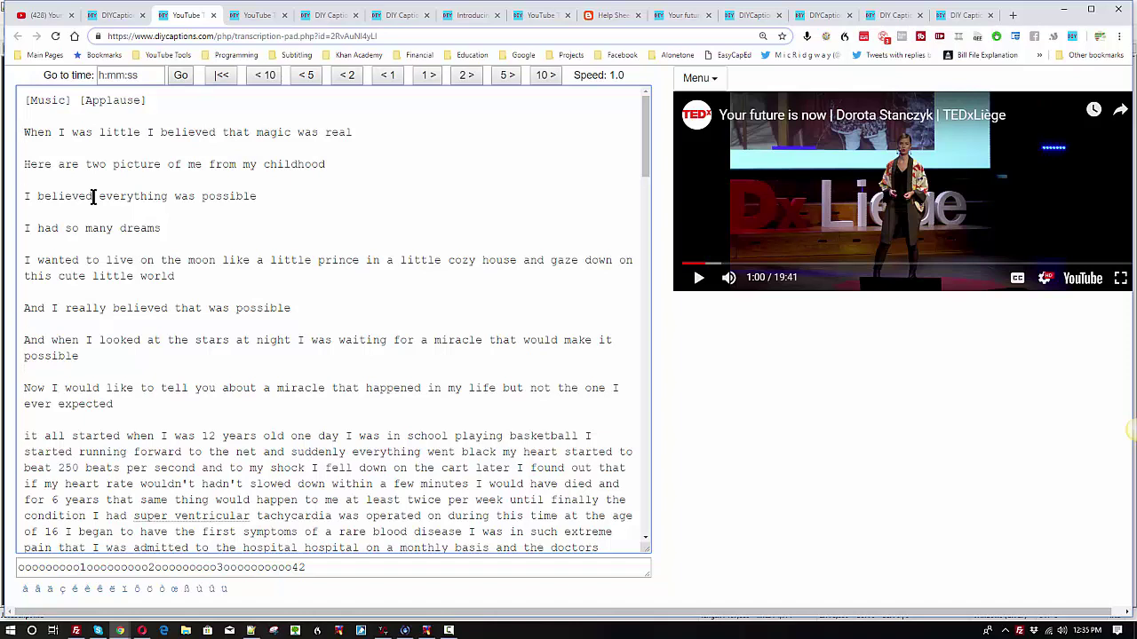
key(BackSpace)
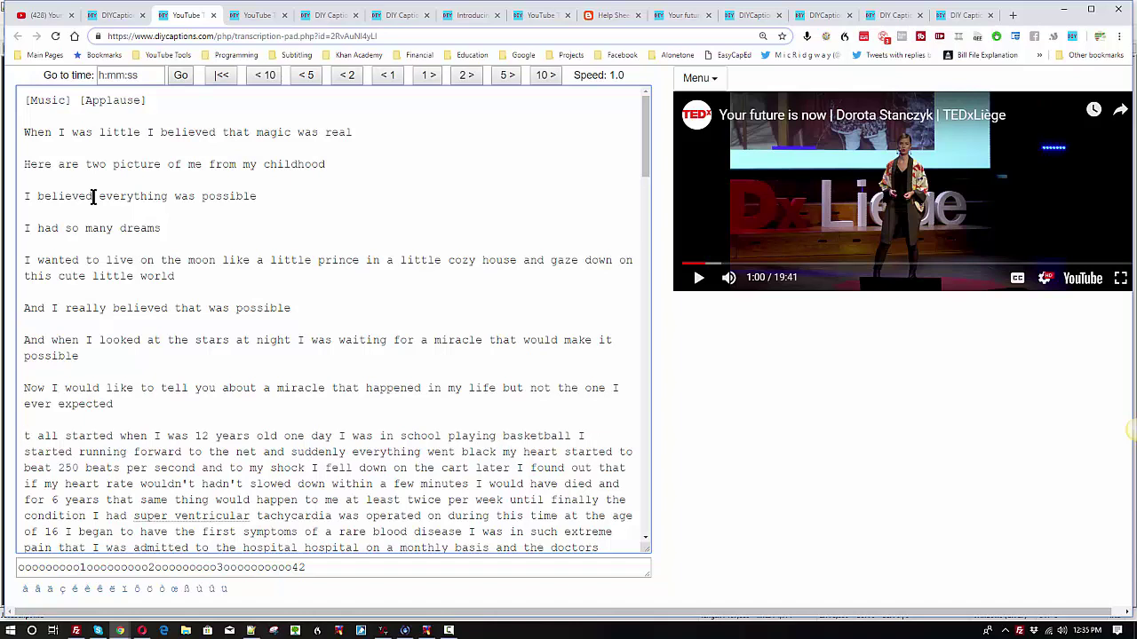
text(I)
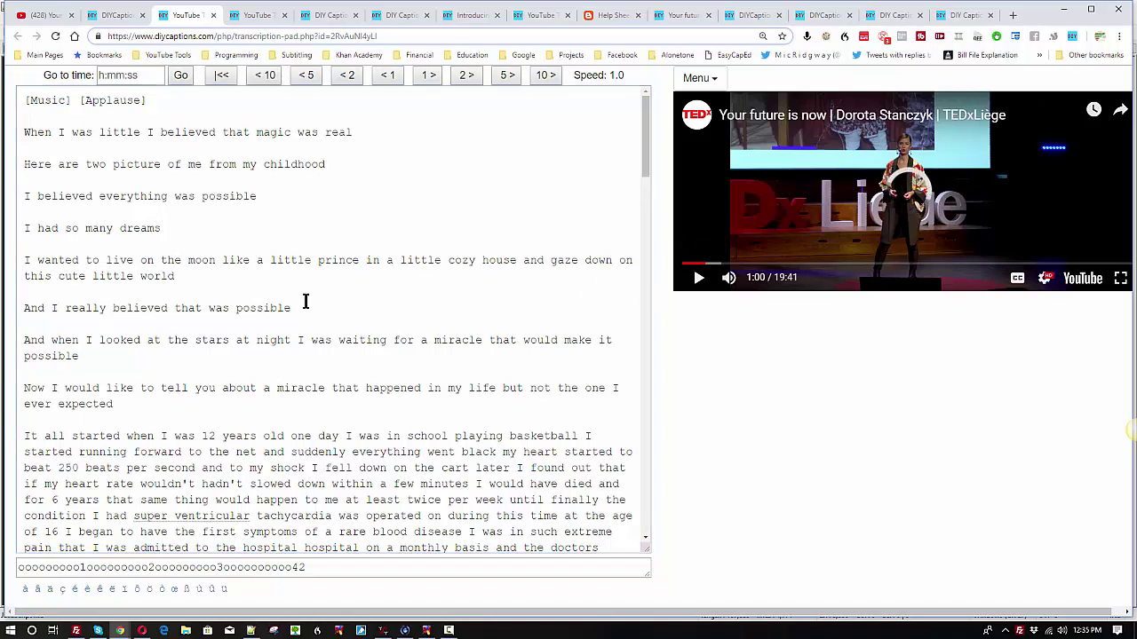
Step: Play the video through "12 years old", insert a blank line after that phrase, and capitalize "One" in "one day"
key(Tab)
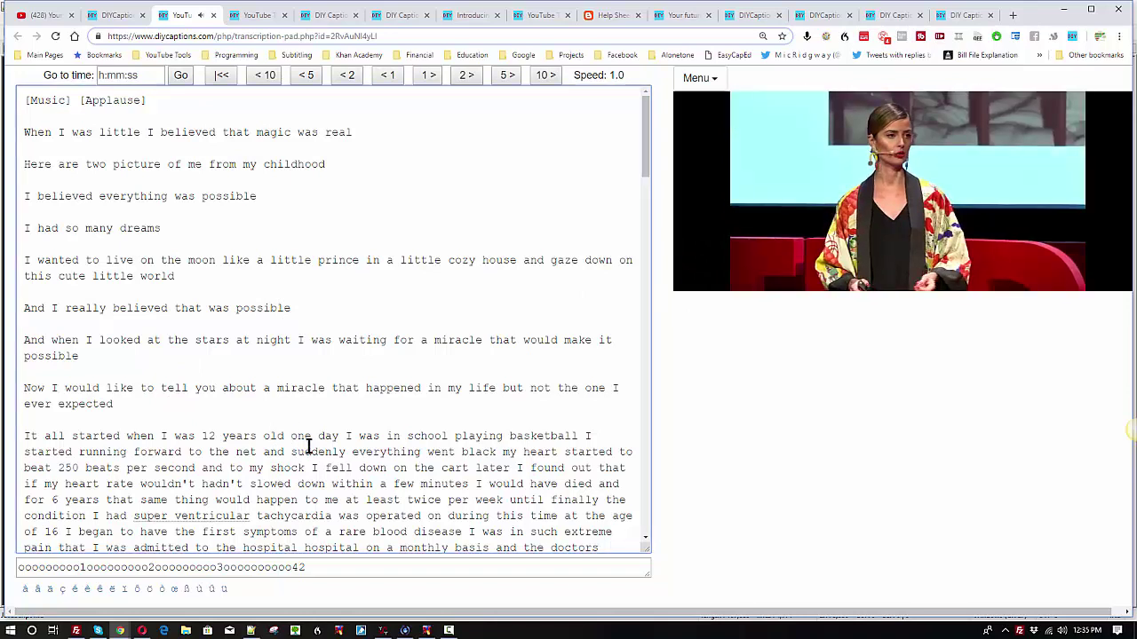
key(Tab)
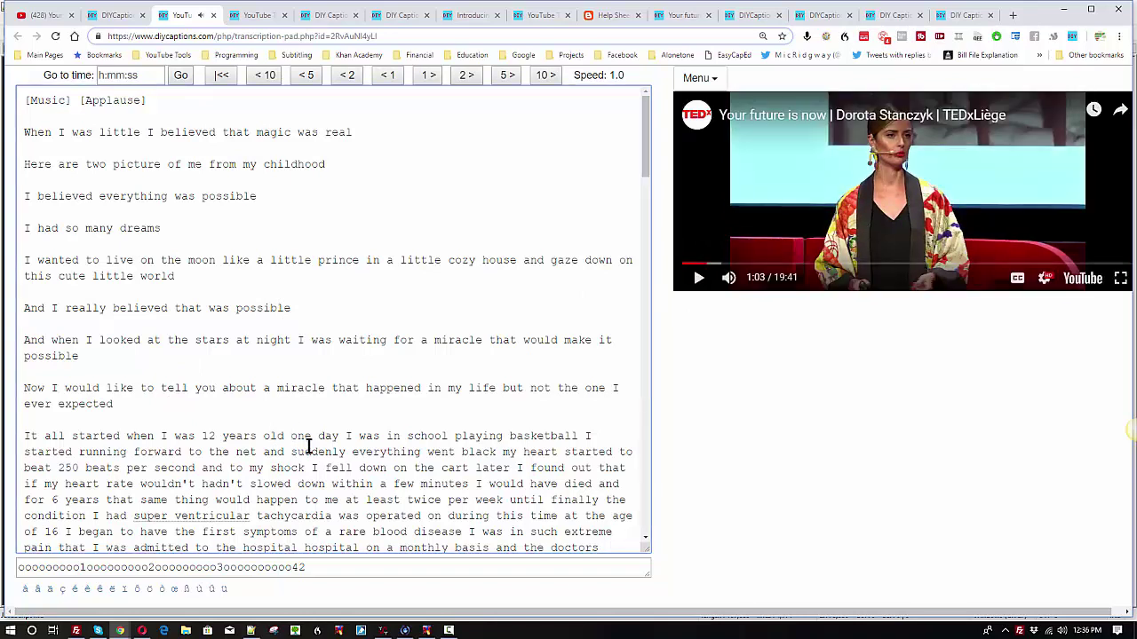
key(Return)
key(Return)
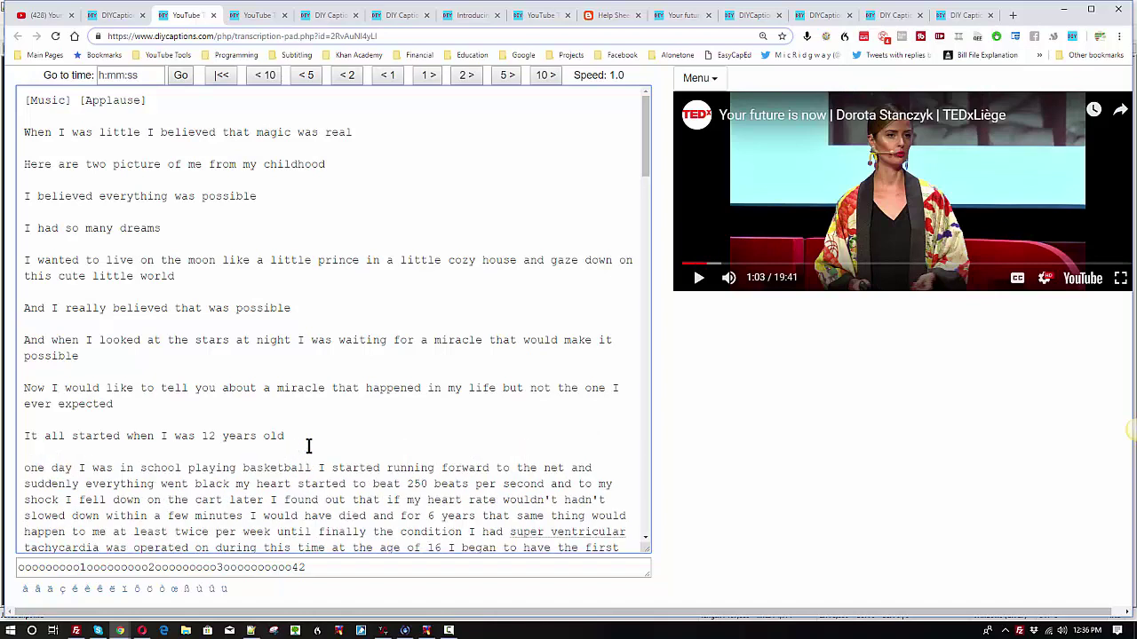
key(Delete)
text(O)
Step: Play the video through "playing basketball", pause it, and insert a blank line after that phrase
key(Tab)
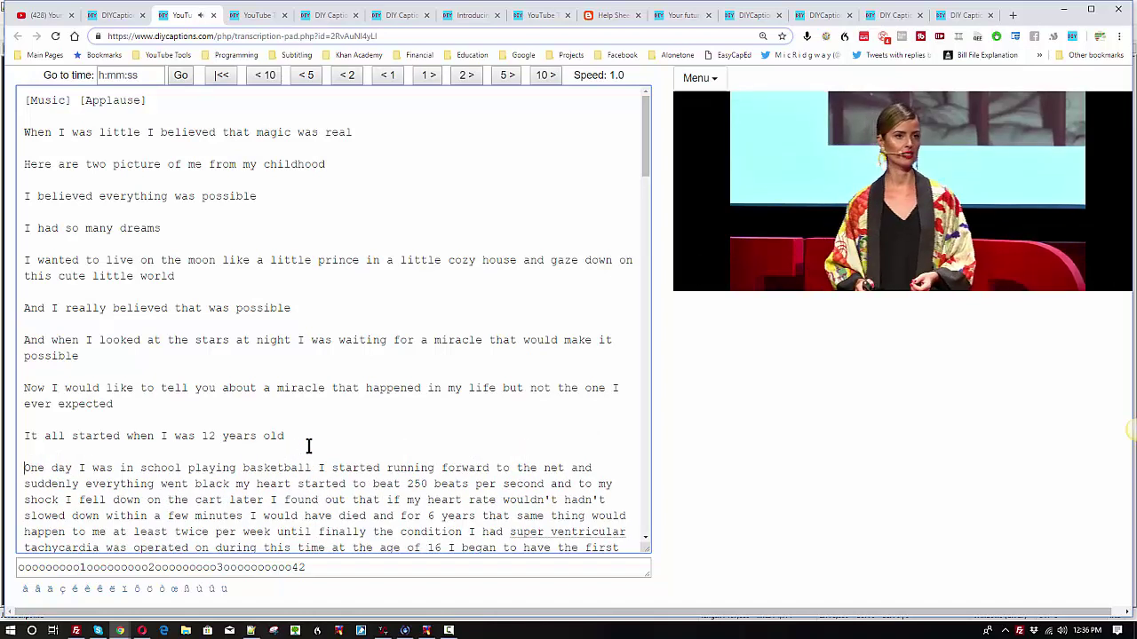
key(Tab)
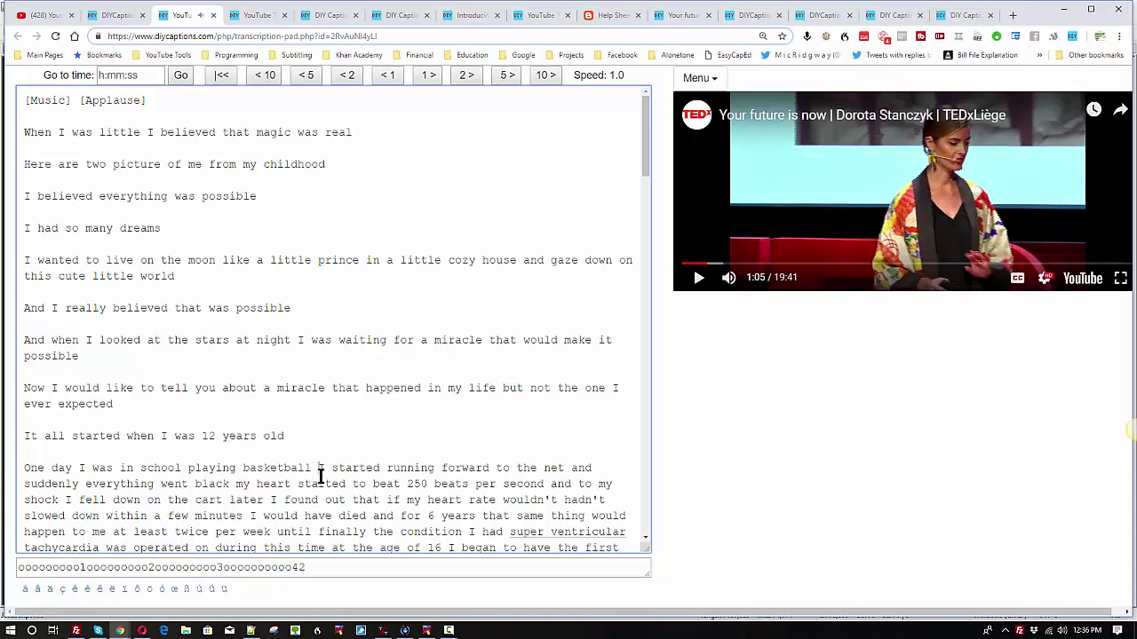
key(Return)
key(Return)
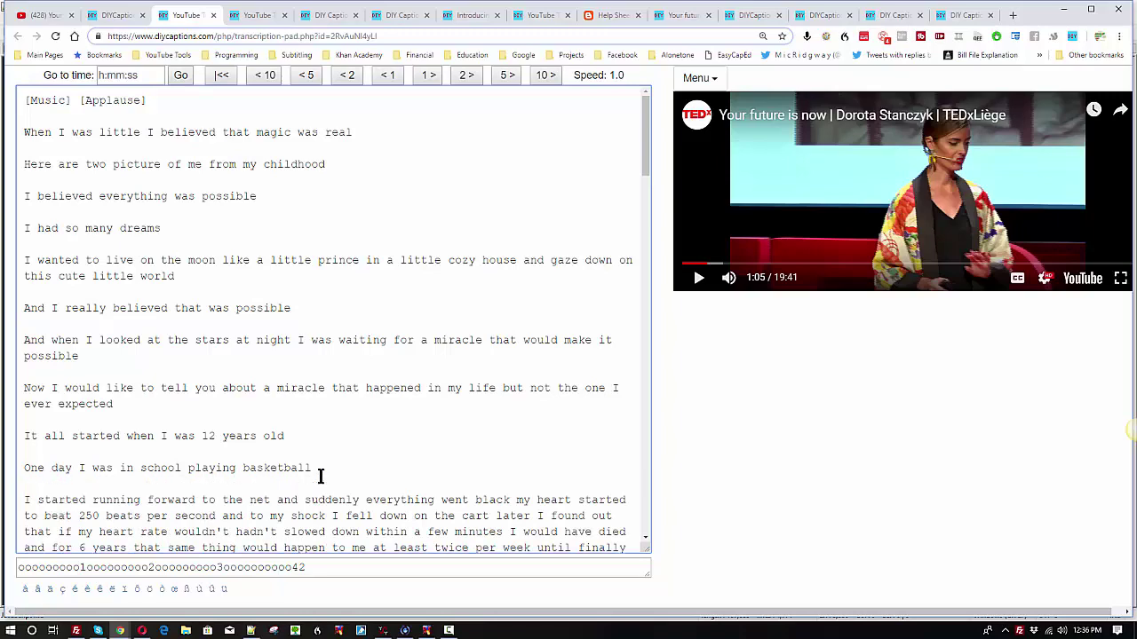
Step: Play the next phrase, pause the video, and change "forward" to "toward" in "I started running forward to the net"
key(Tab)
scroll(318, 477, down, 3)
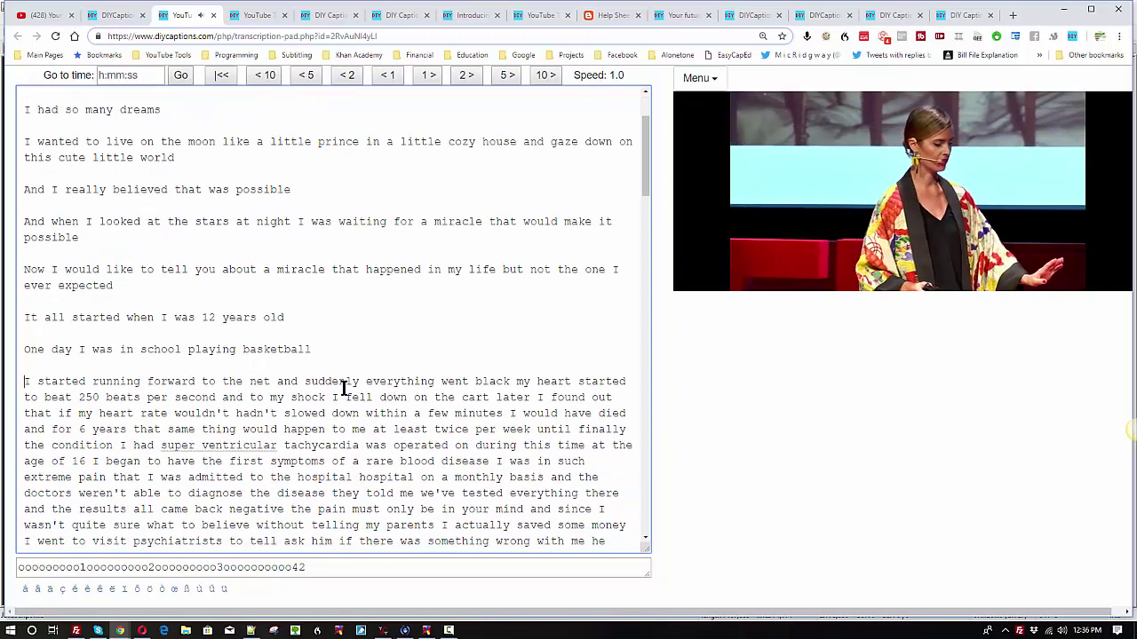
key(Tab)
key(ctrl+Right)
key(ctrl+Right)
key(ctrl+Right)
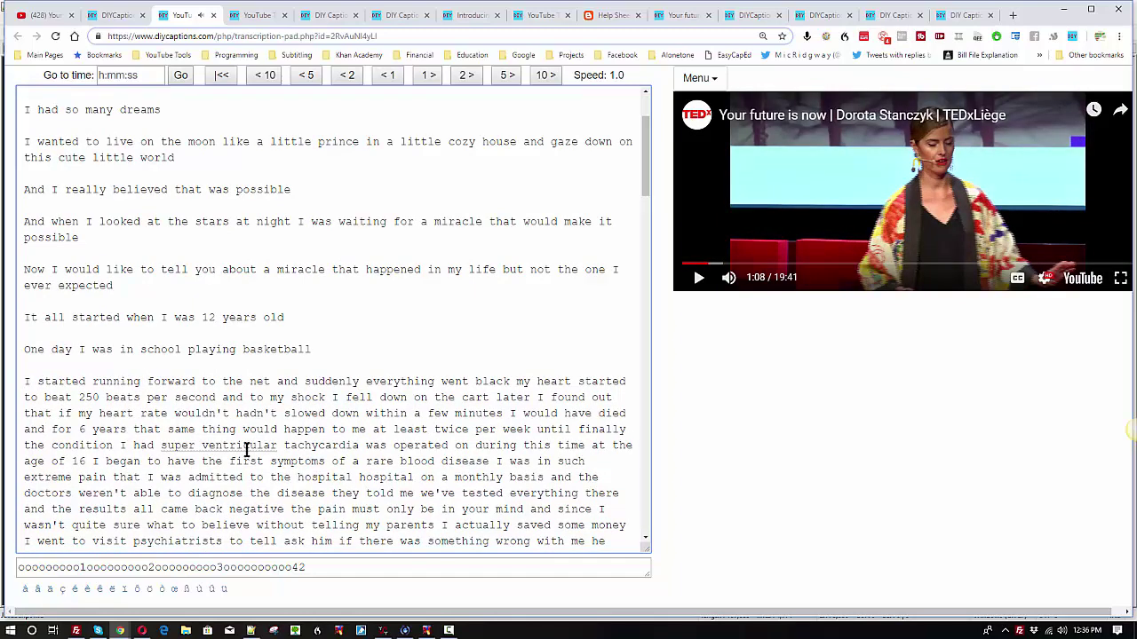
key(Delete)
key(Delete)
key(Delete)
text(to)
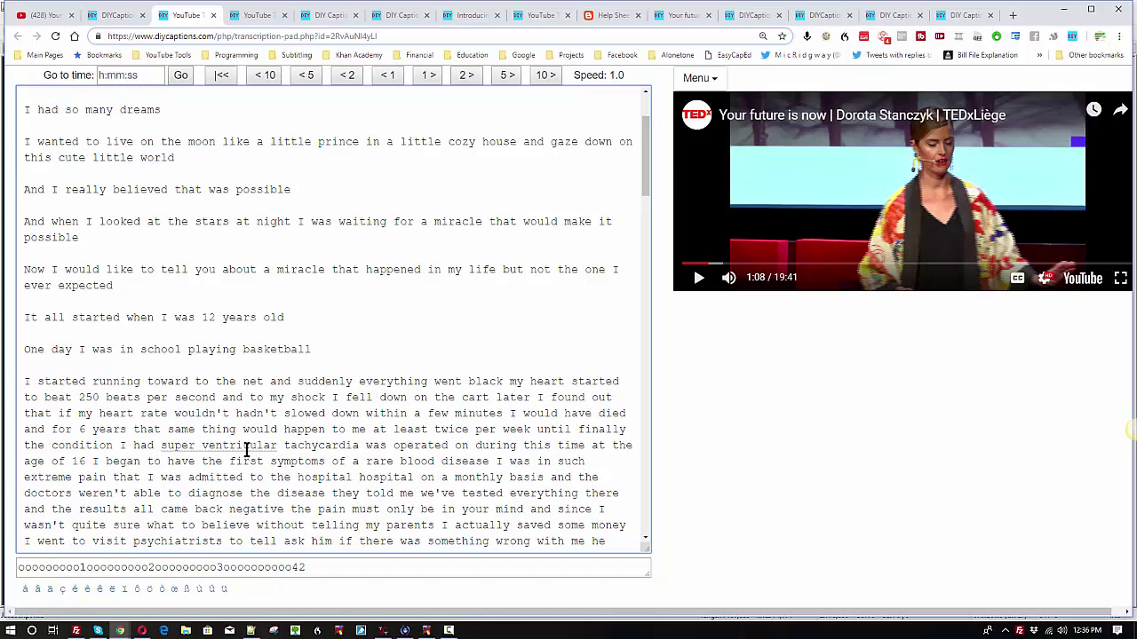
Step: Play the video through "everything went black", insert a blank line after that phrase, and capitalize "My" in "my heart started"
key(Escape)
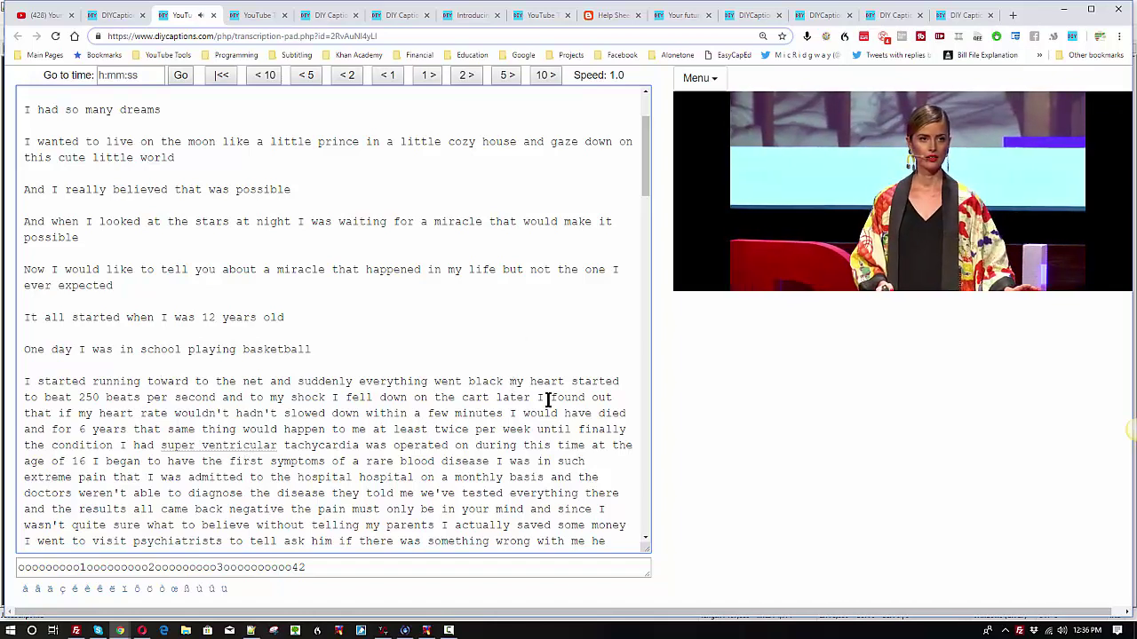
key(Escape)
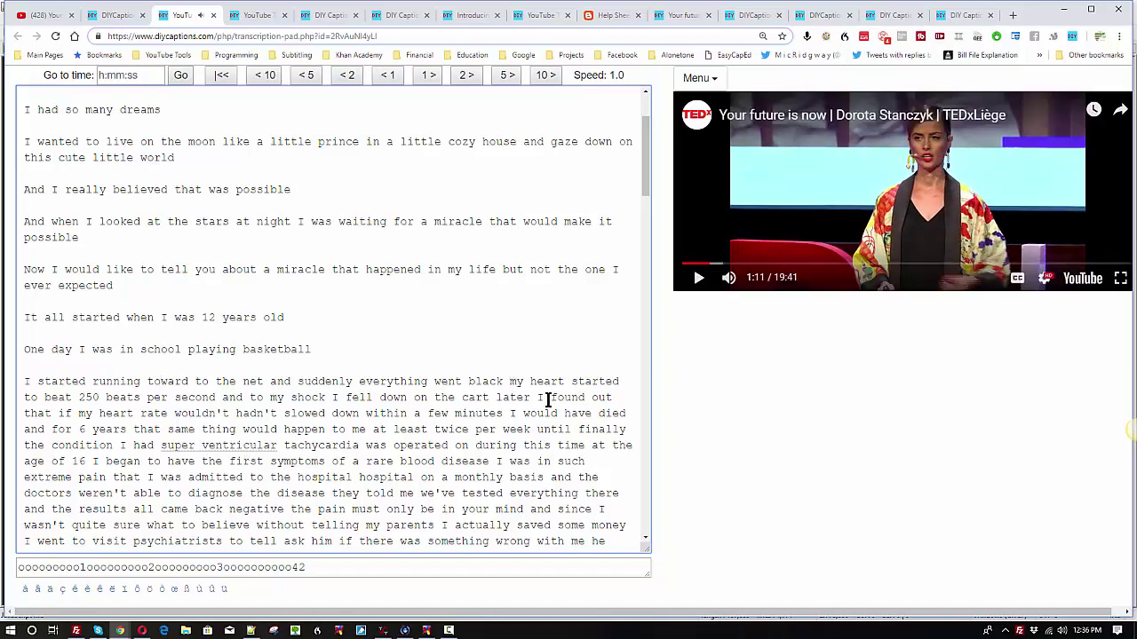
key(Return)
key(Return)
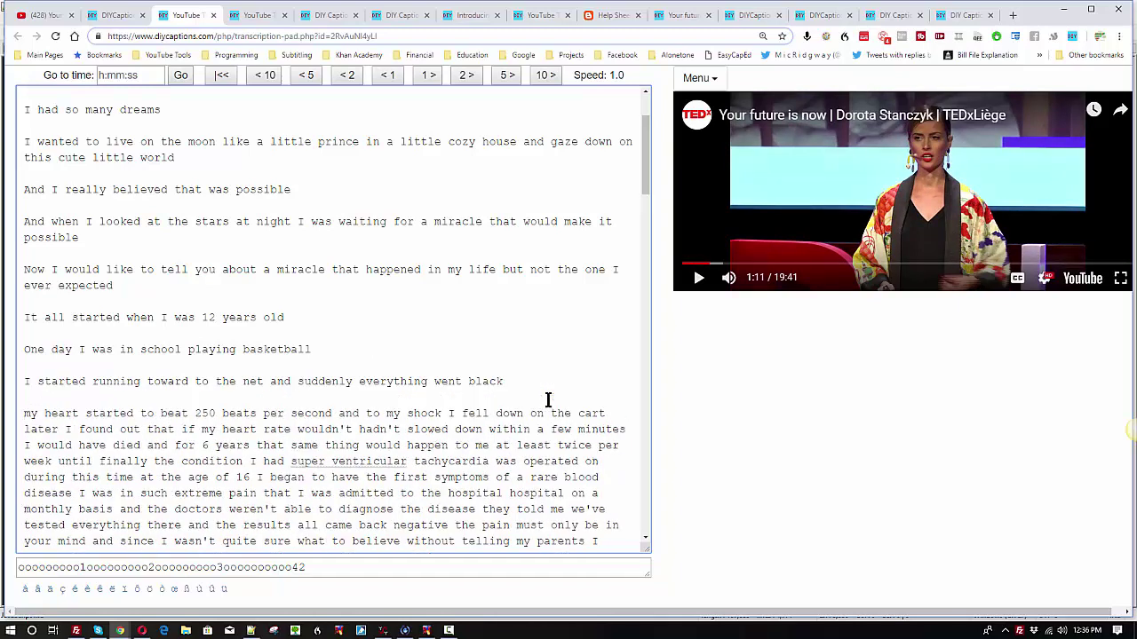
key(Delete)
text(M)
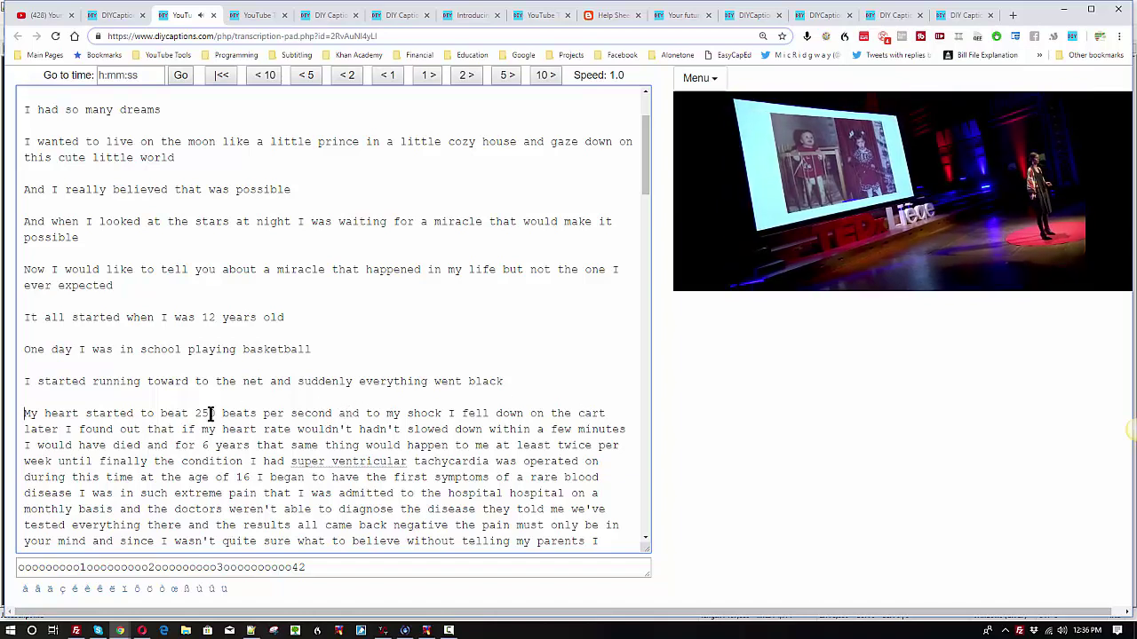
Step: Correct "cart" to "court" in "I fell down on the cart" with the video paused
click(585, 413)
key(Delete)
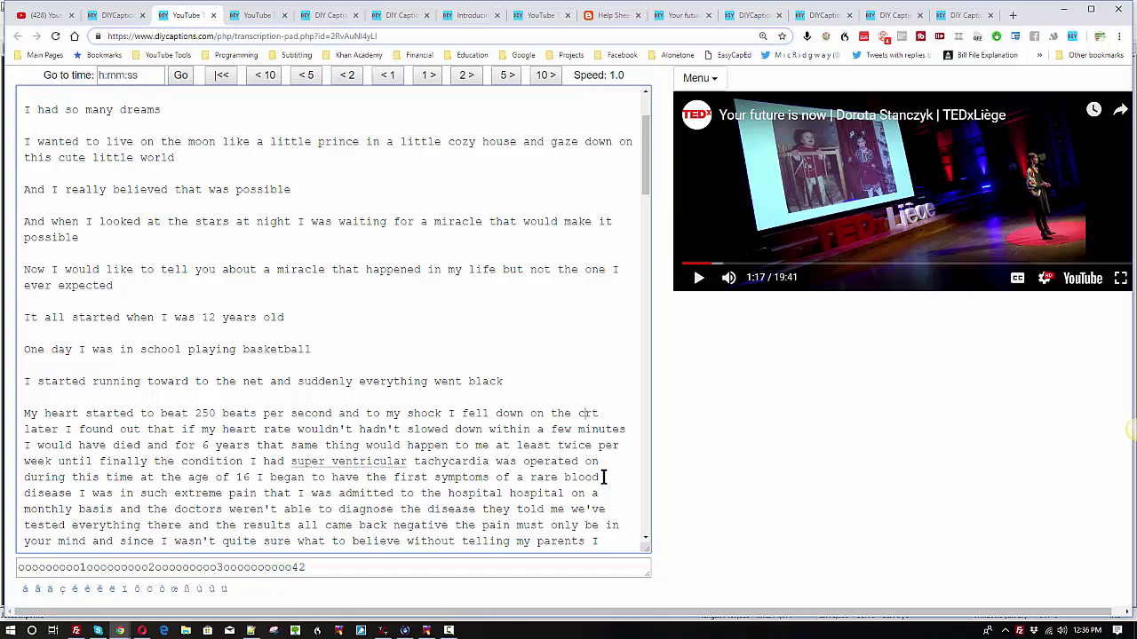
text(ou)
Step: Insert a blank line after "I fell down on the court" and capitalize "Later" in "later I found out"
key(Return)
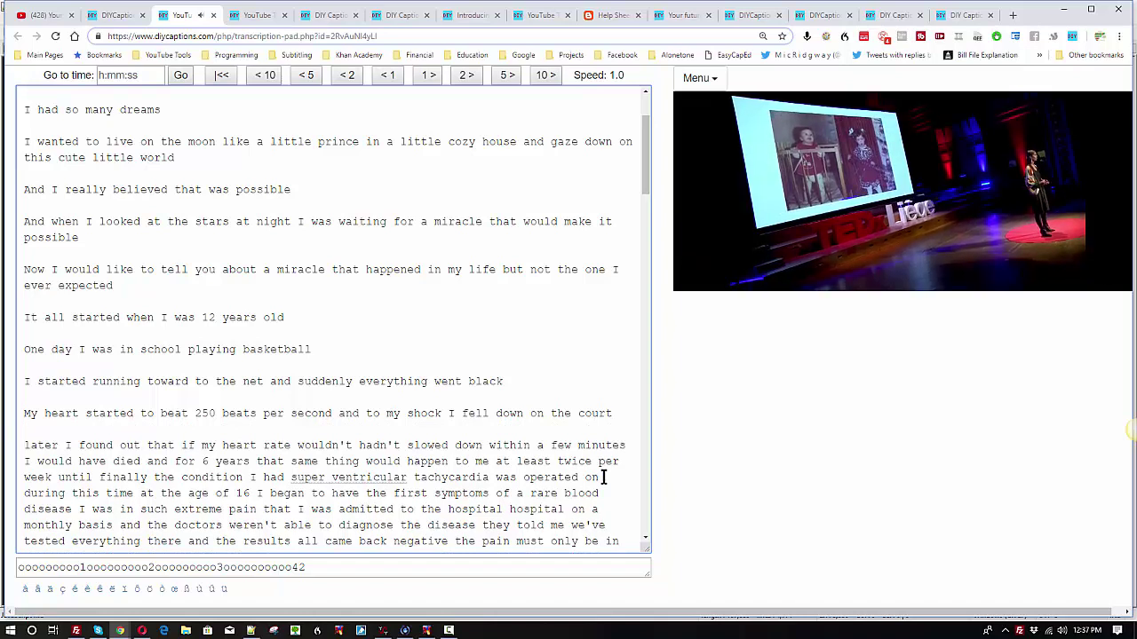
key(Delete)
text(L)
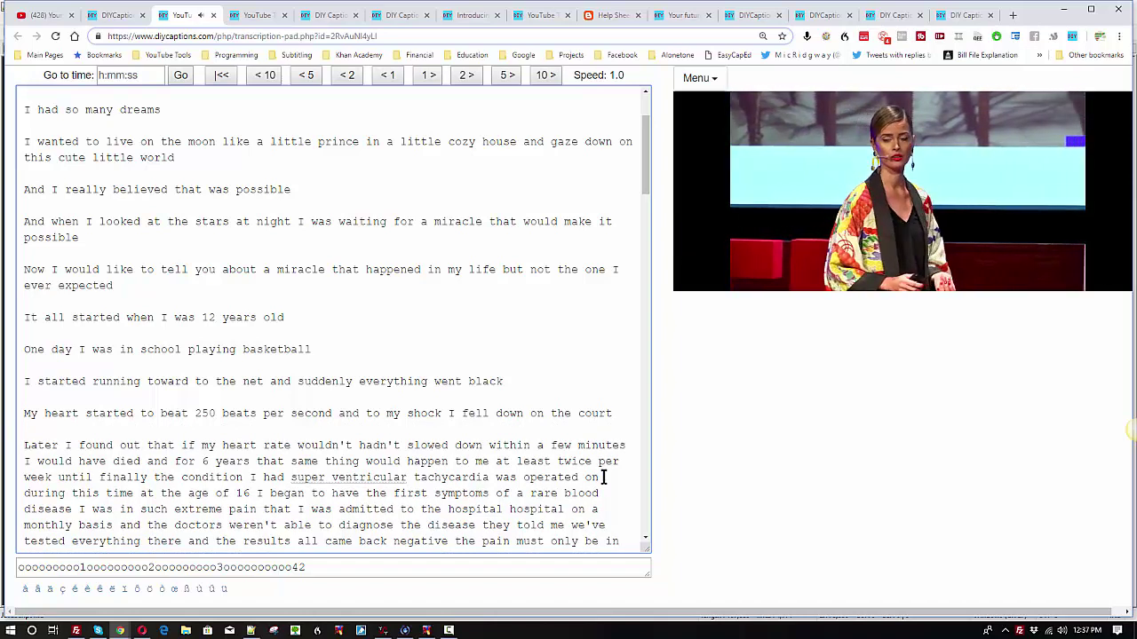
Step: Pause the video after "I would have died" and insert a blank line between that phrase and "and for 6 years"
key(Down)
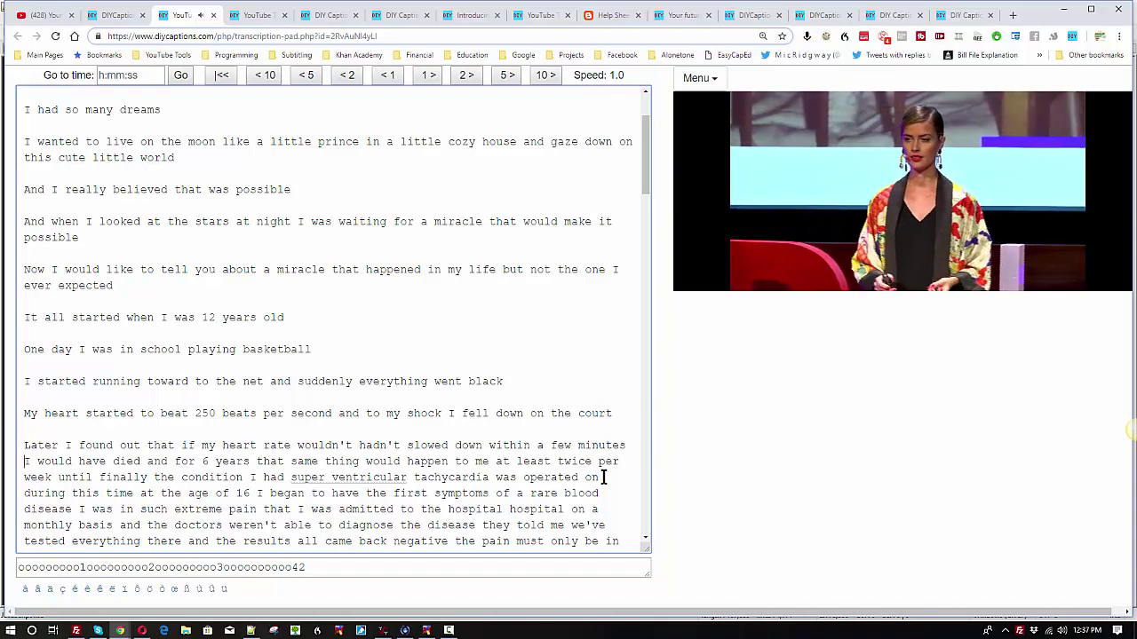
key(ctrl+Right)
key(ctrl+Right)
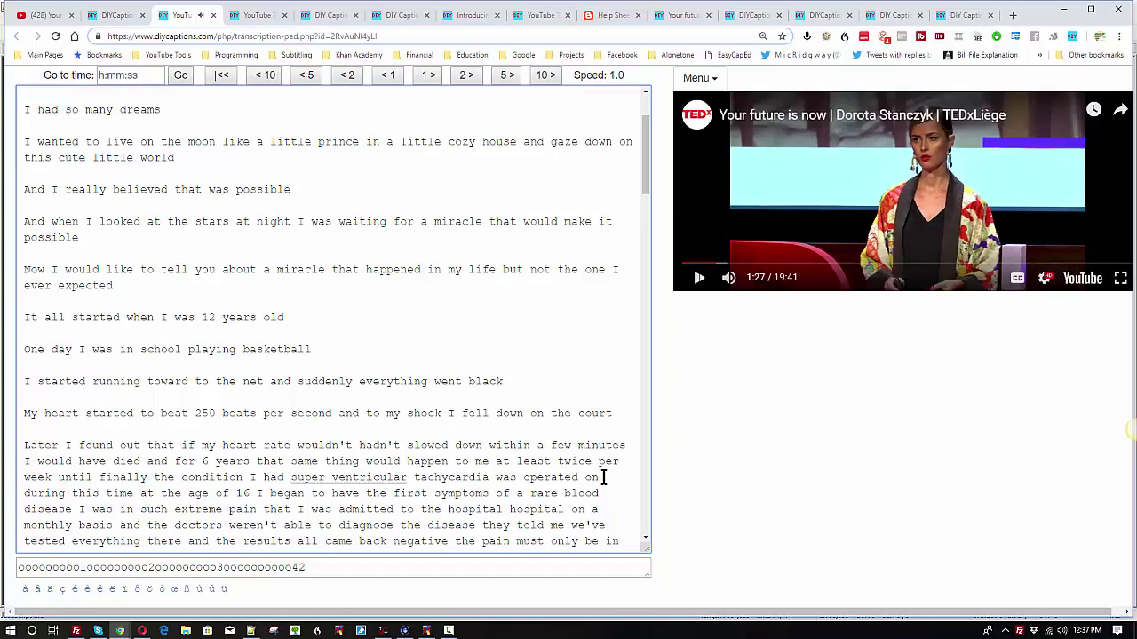
key(Return)
key(Return)
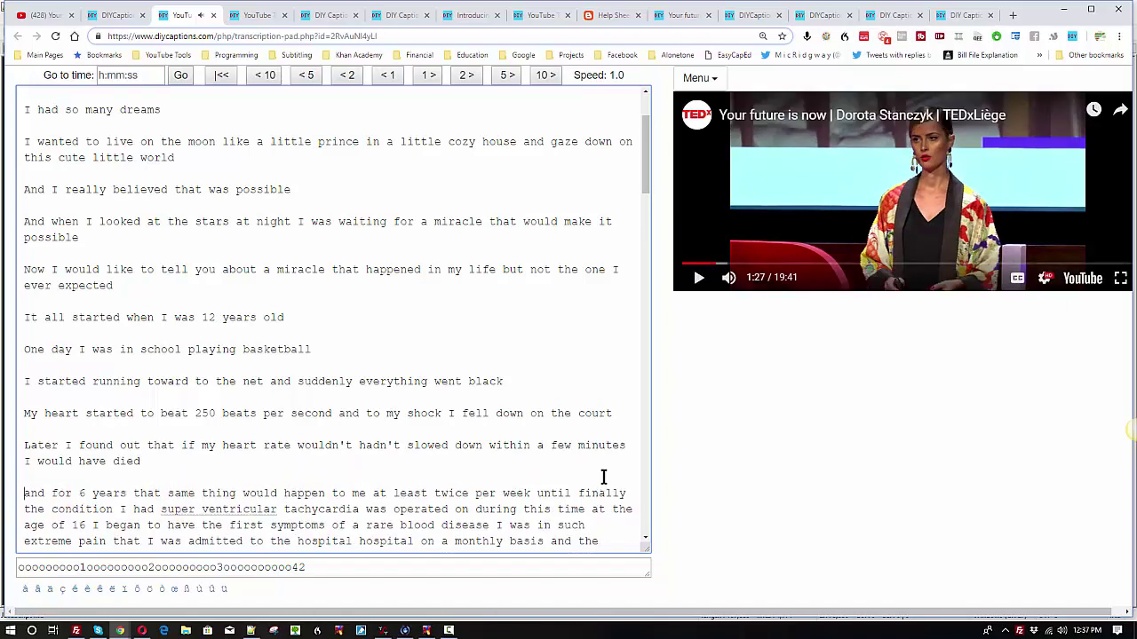
Step: Capitalize "And" at the start of "and for 6 years that same thing would happen"
key(ctrl+Right)
key(BackSpace)
text(A)
Step: Add a period at the end of each caption line from "magic was real" through "playing basketball"
scroll(136, 285, up, 2)
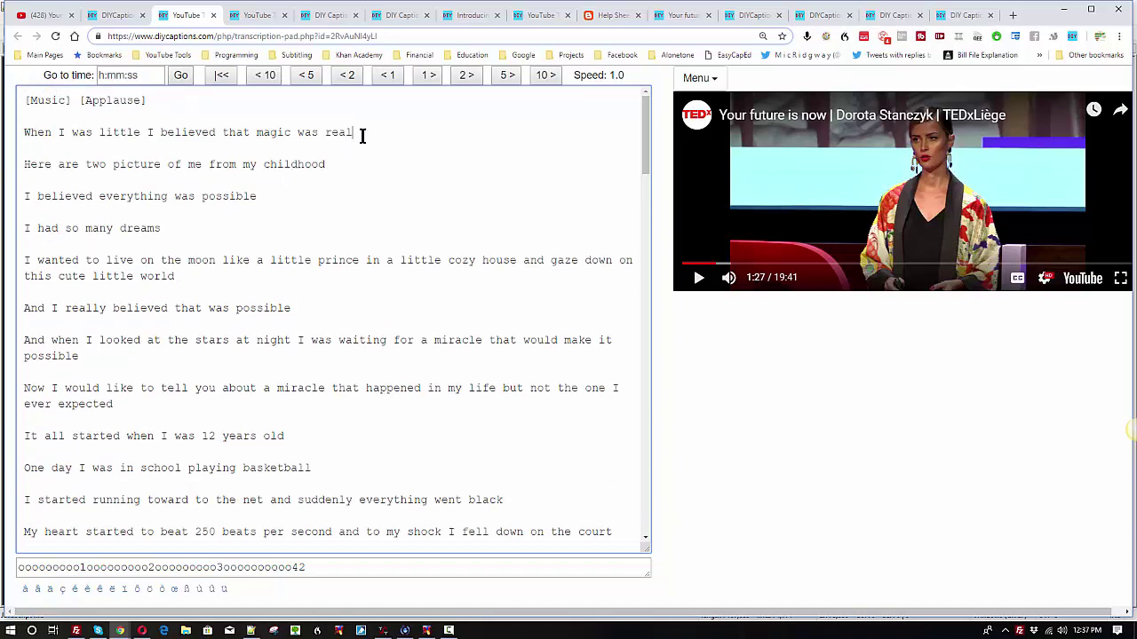
text(.)
click(339, 167)
text(.)
click(260, 195)
text(.)
click(162, 228)
text(.)
click(180, 276)
text(.)
click(303, 311)
text(.)
click(104, 354)
text(.)
click(157, 402)
text(.)
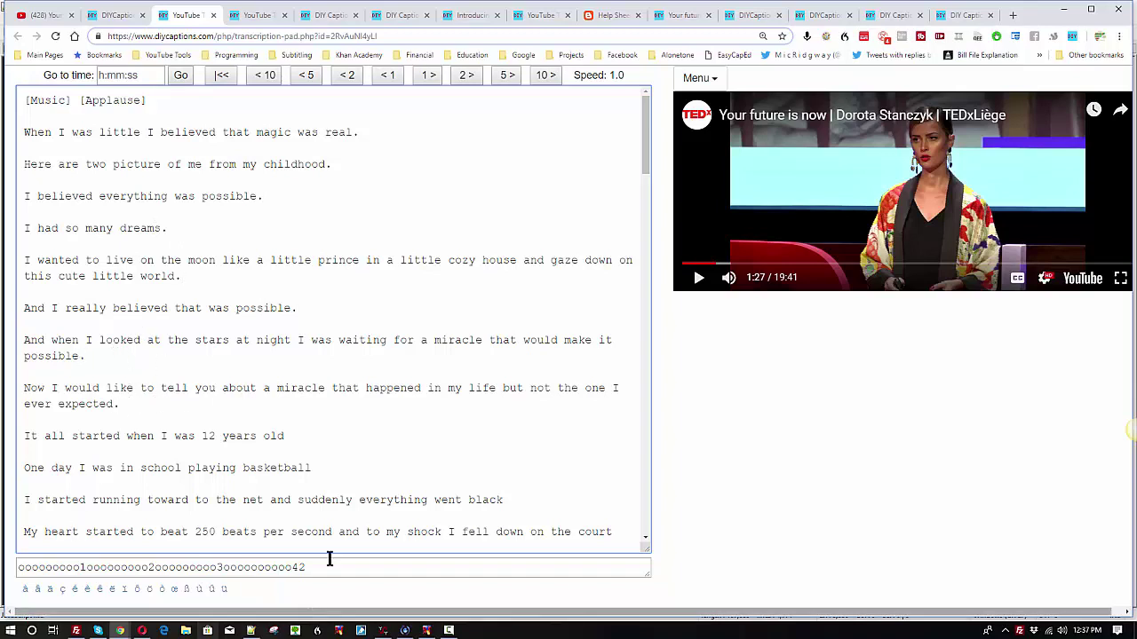
click(308, 437)
text(.)
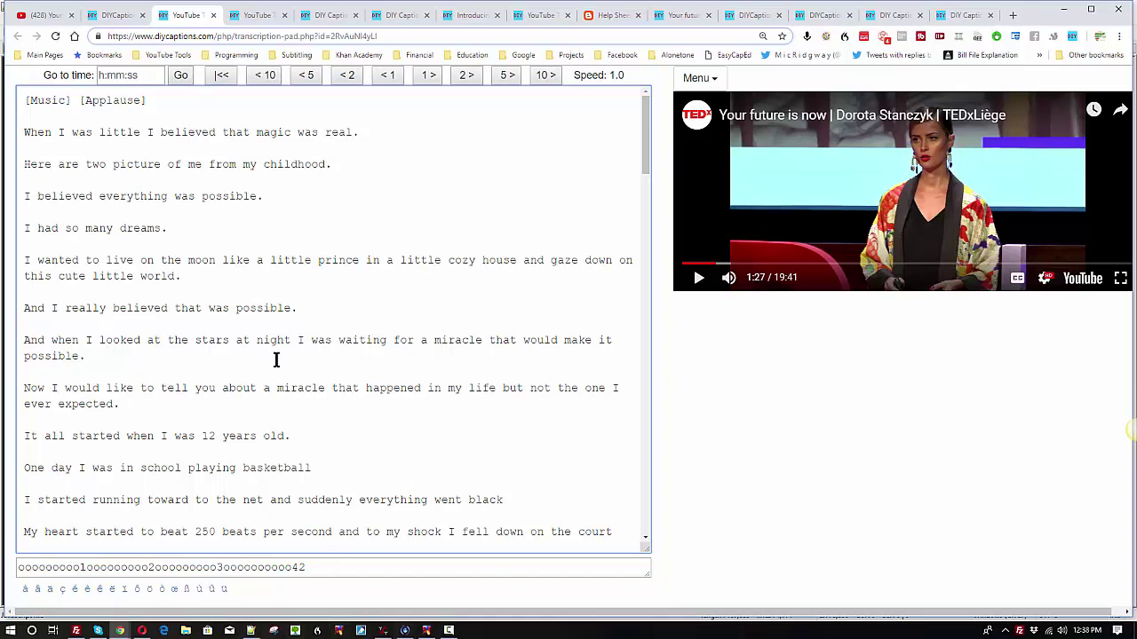
text(.)
Step: Add periods after "everything went black", "I fell down on the court" and "I would have died"
scroll(302, 385, down, 3)
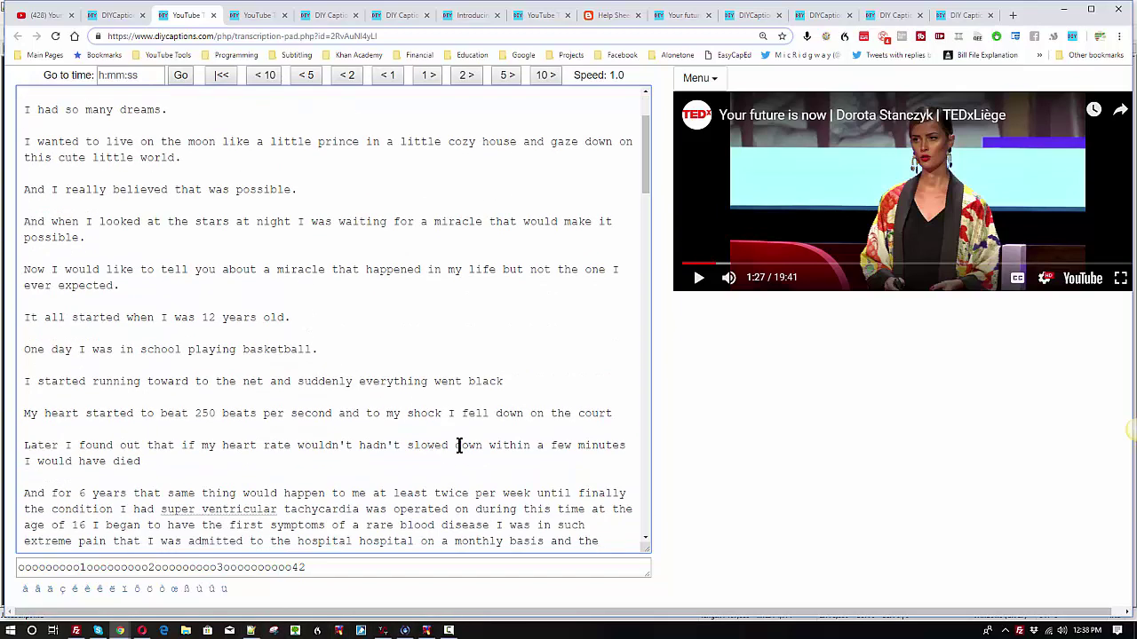
click(504, 381)
text(.)
click(611, 413)
text(.)
click(159, 463)
text(.)
Step: Insert commas after "When I was little" and after "looked at the stars at night"
scroll(175, 388, up, 3)
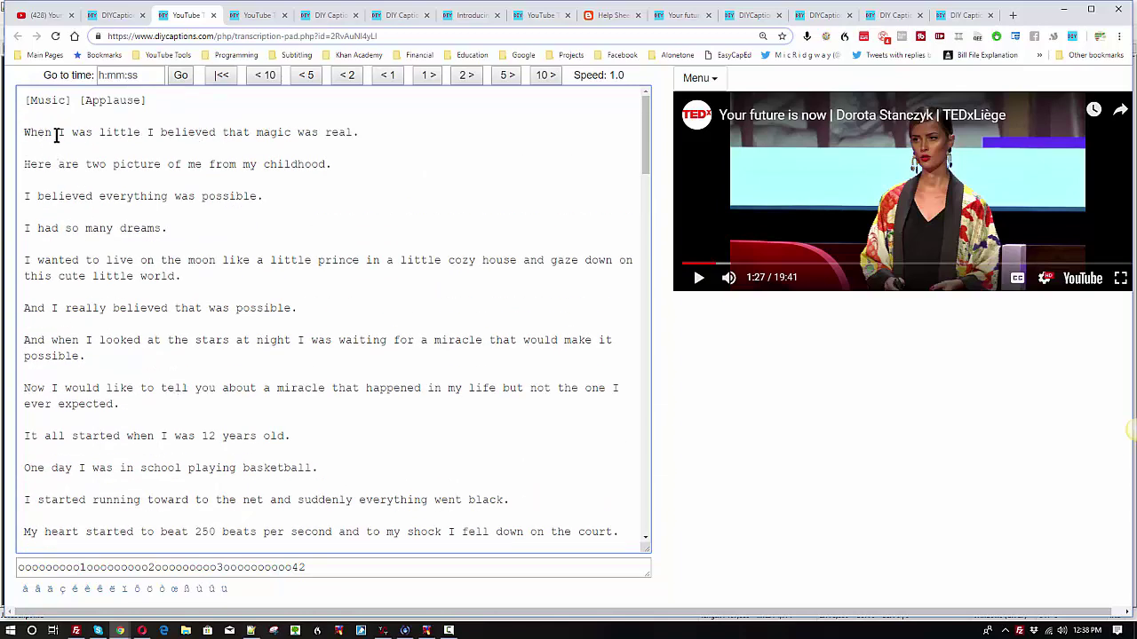
click(140, 132)
text(,)
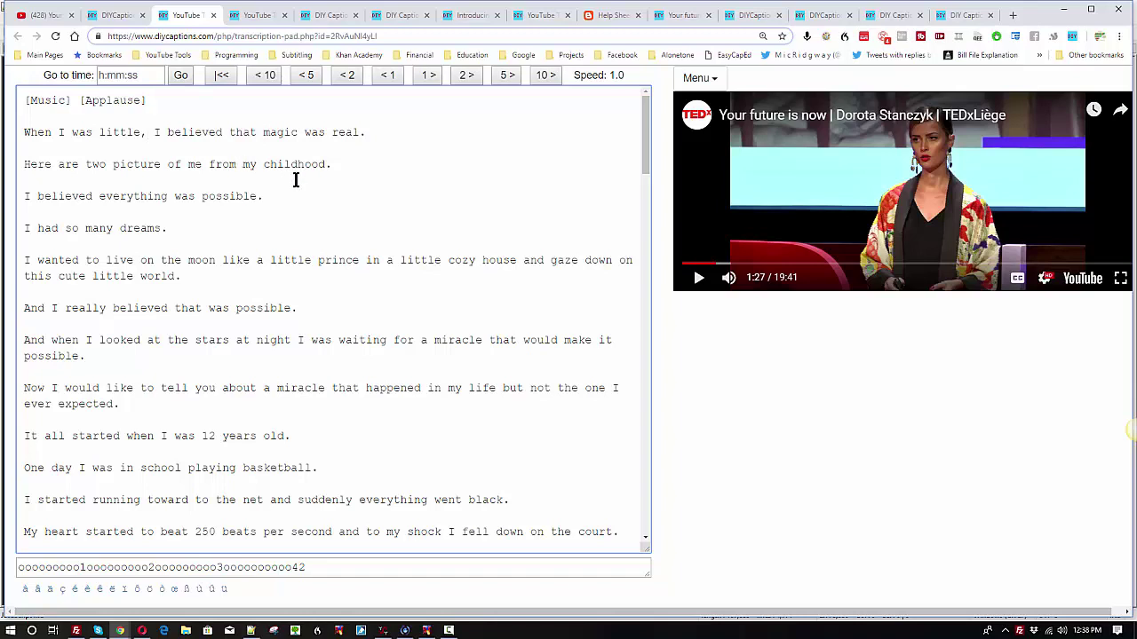
scroll(229, 195, down, 1)
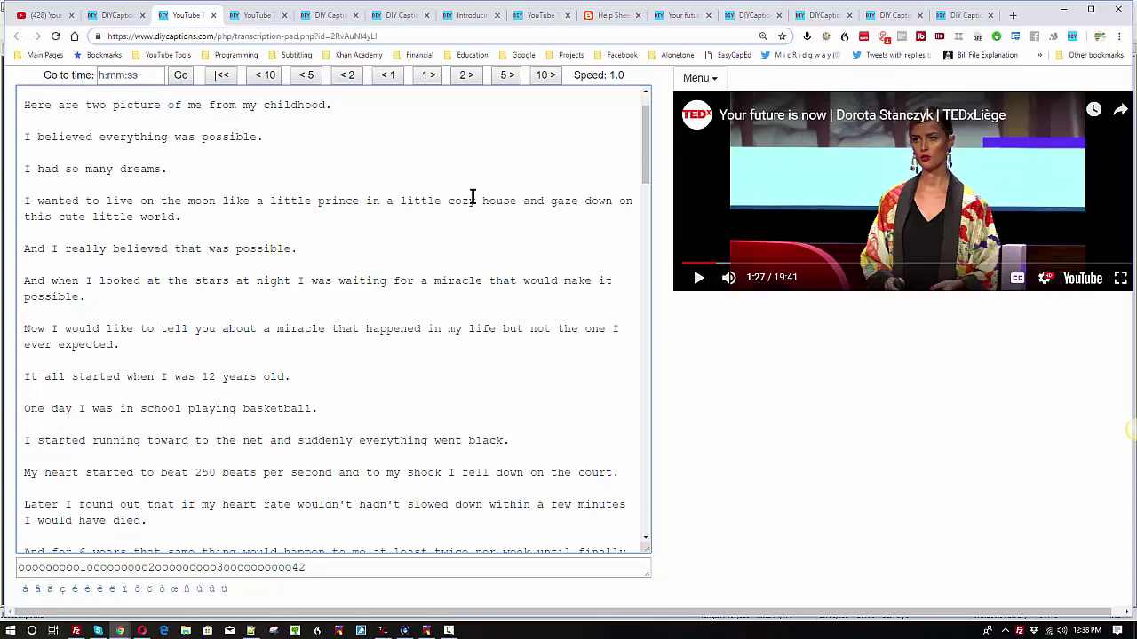
scroll(197, 200, down, 1)
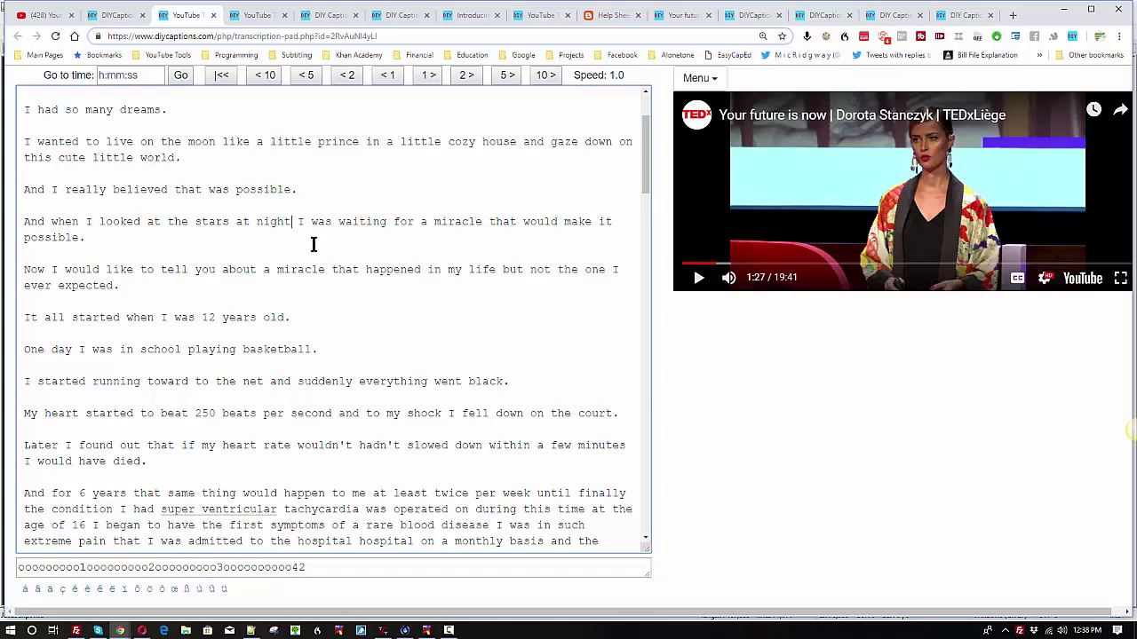
text(,)
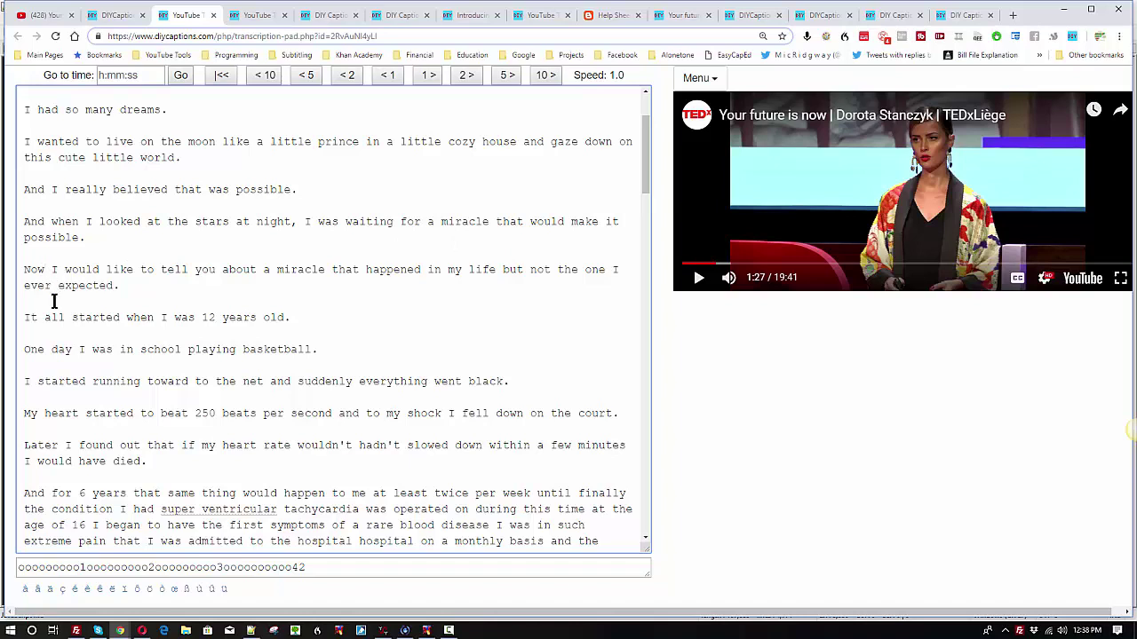
Step: Insert commas after "Now" and "happened in my life" in the miracle line, and after "One day" in the basketball line
text(,)
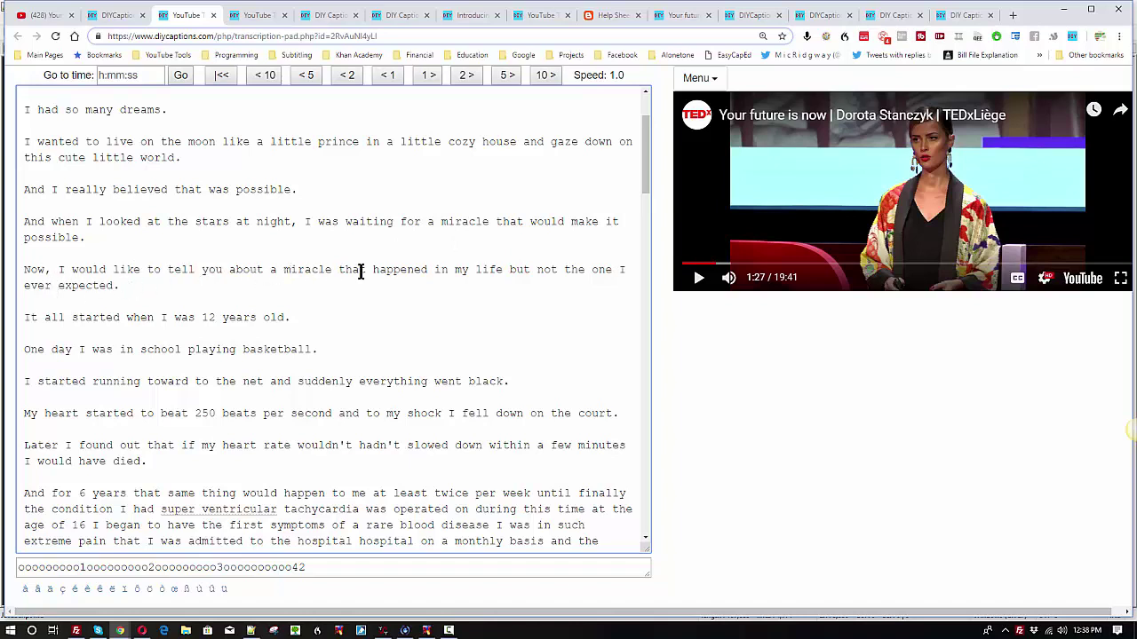
click(503, 269)
text(,)
scroll(68, 249, down, 1)
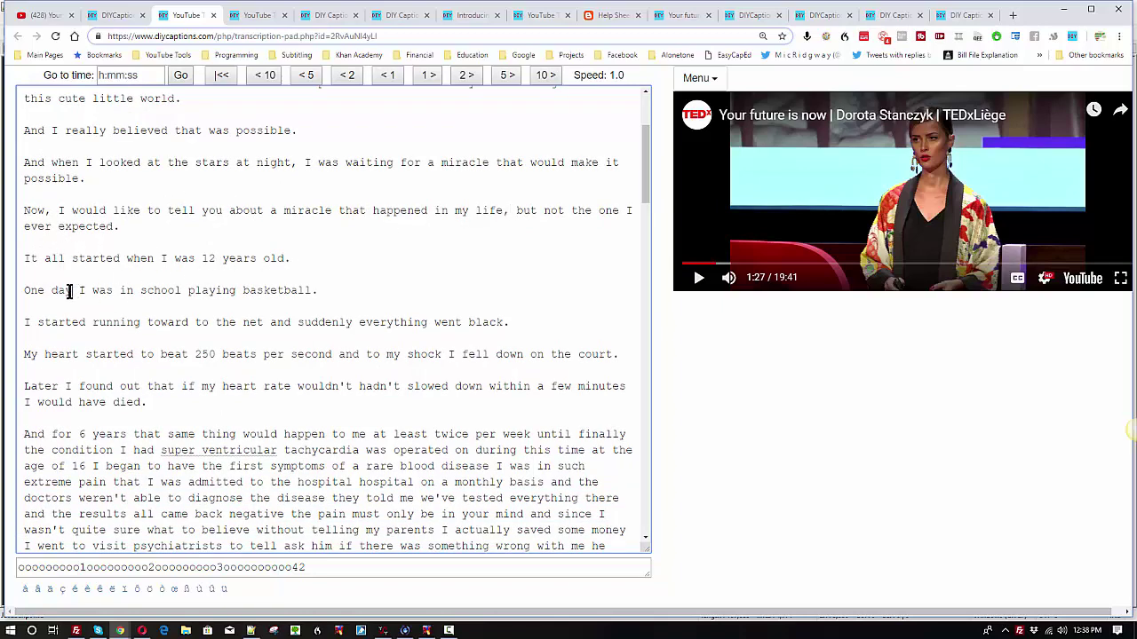
click(71, 291)
text(,)
Step: Insert the word "at" before "250 beats" in "My heart started to beat"
scroll(105, 215, down, 2)
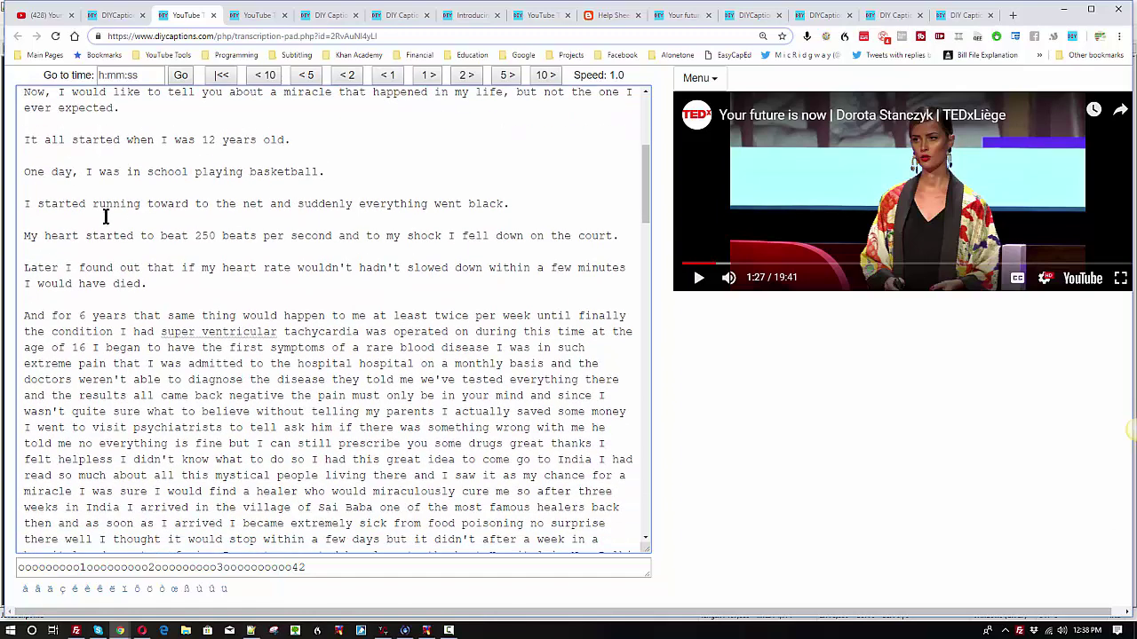
click(262, 206)
click(196, 236)
text(at)
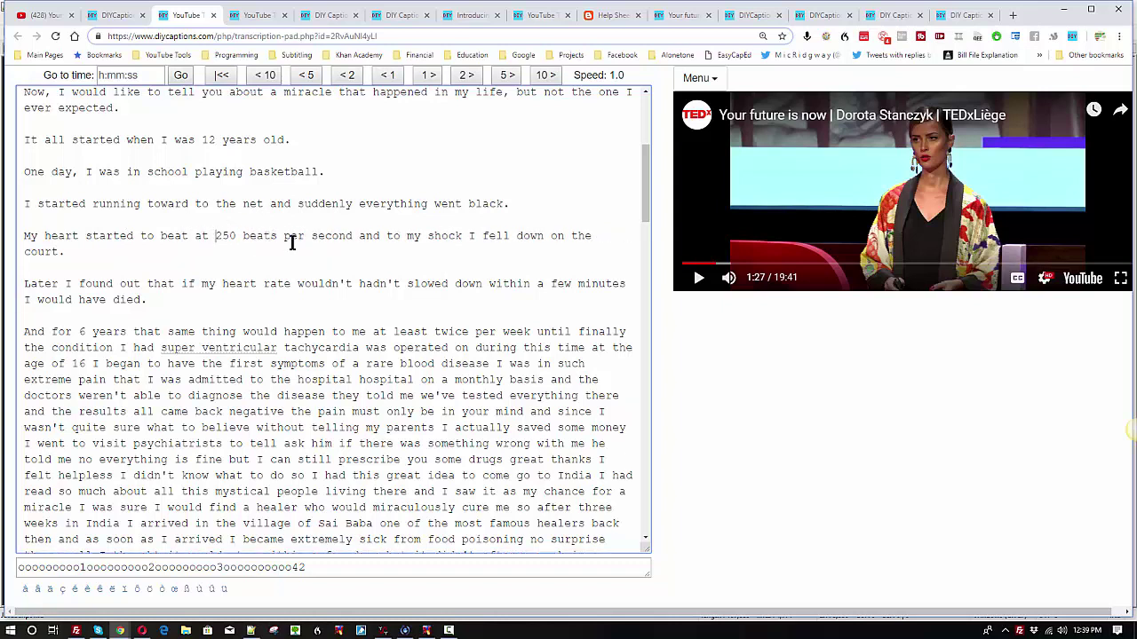
Step: Insert commas after "250 beats per second" and after "to my shock"
click(352, 237)
text(,)
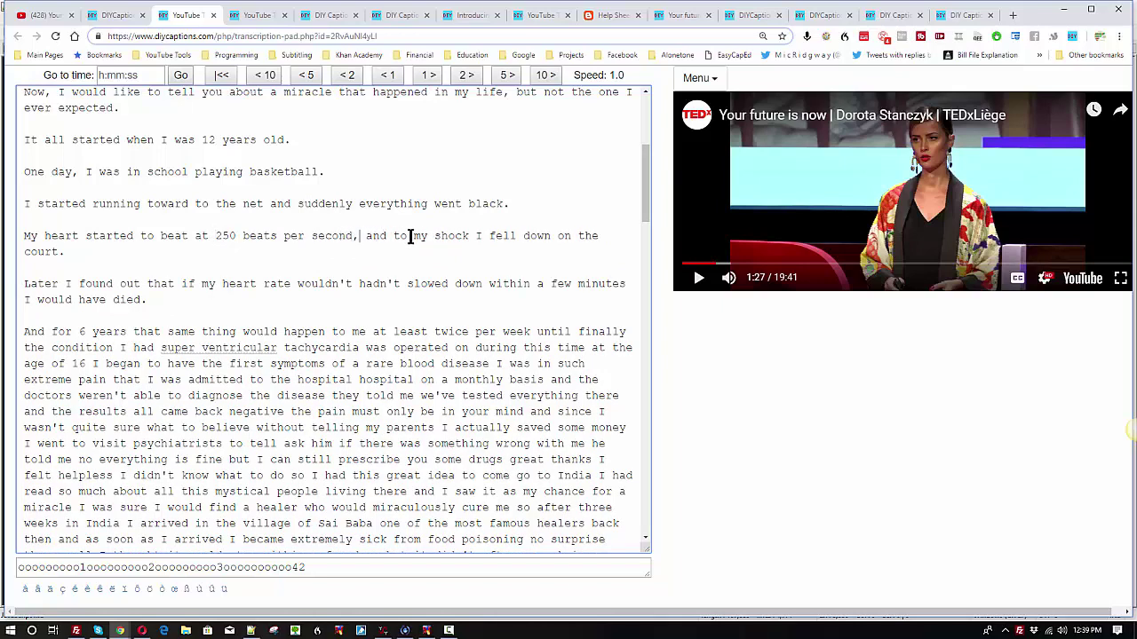
click(470, 236)
text(,)
click(170, 304)
Step: Review the punctuated caption lines from the opening through "I would have died" and the unedited text that follows
scroll(171, 303, up, 4)
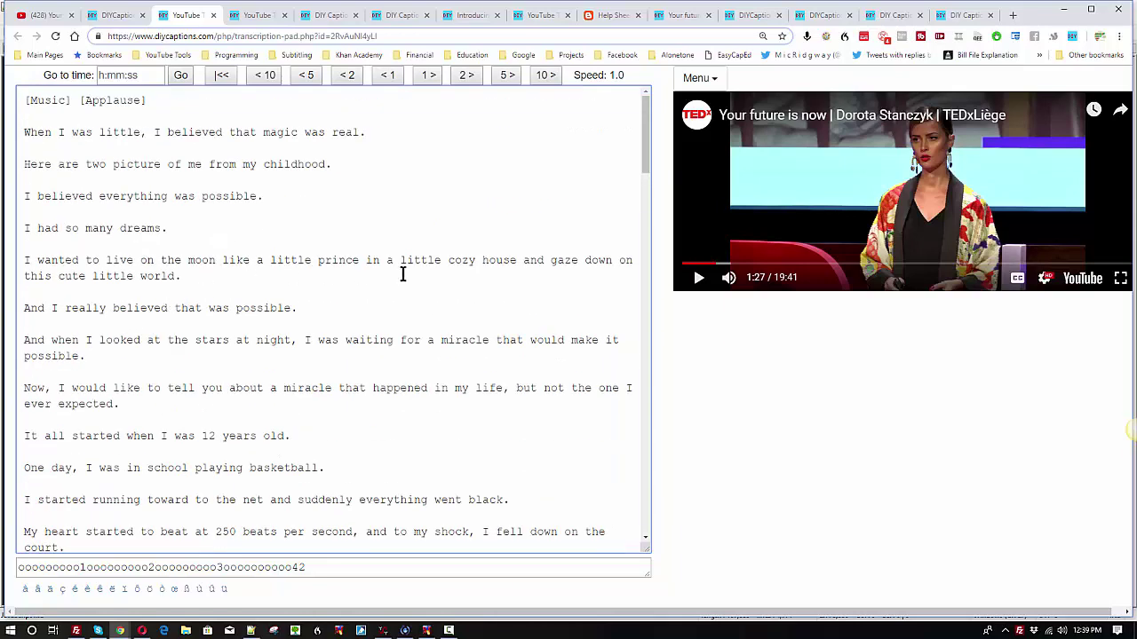
scroll(190, 348, down, 2)
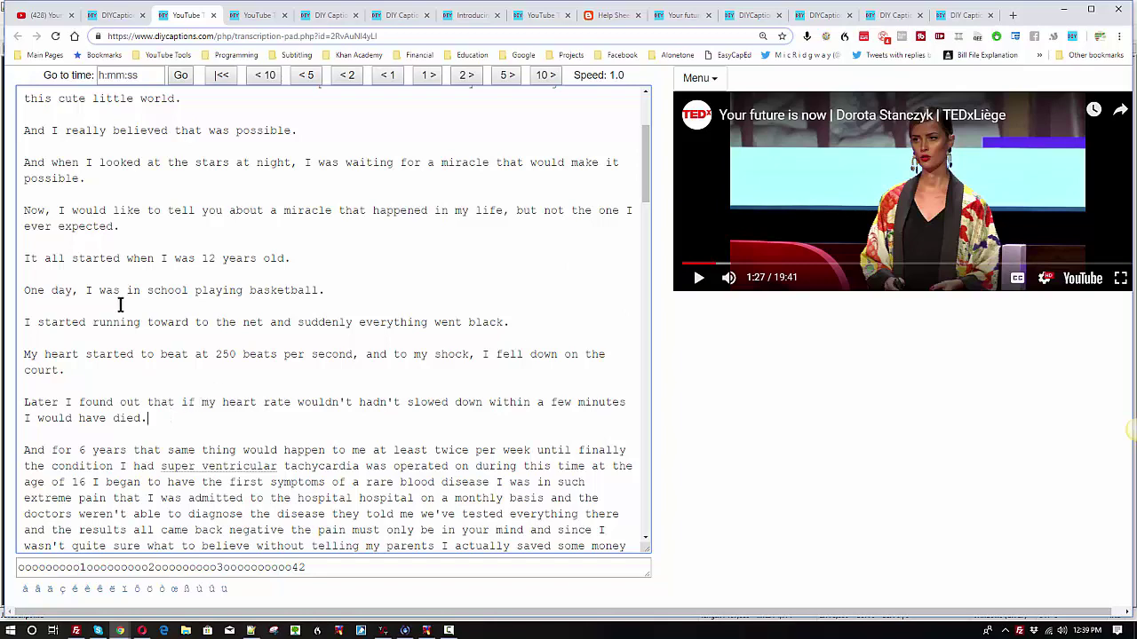
scroll(121, 300, up, 3)
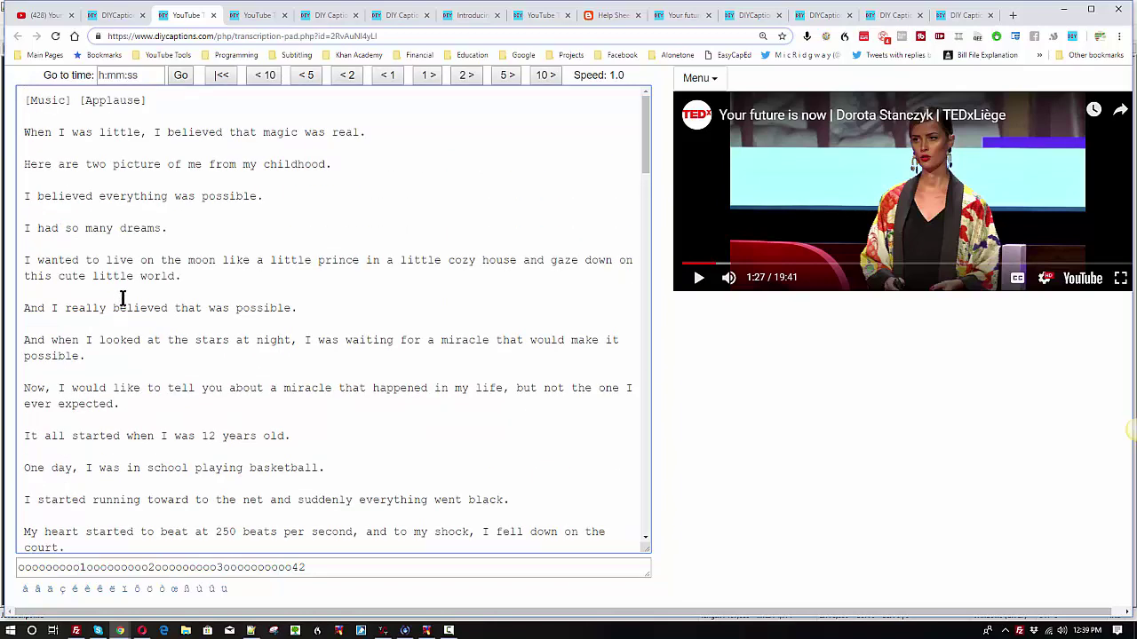
click(25, 133)
scroll(160, 157, down, 3)
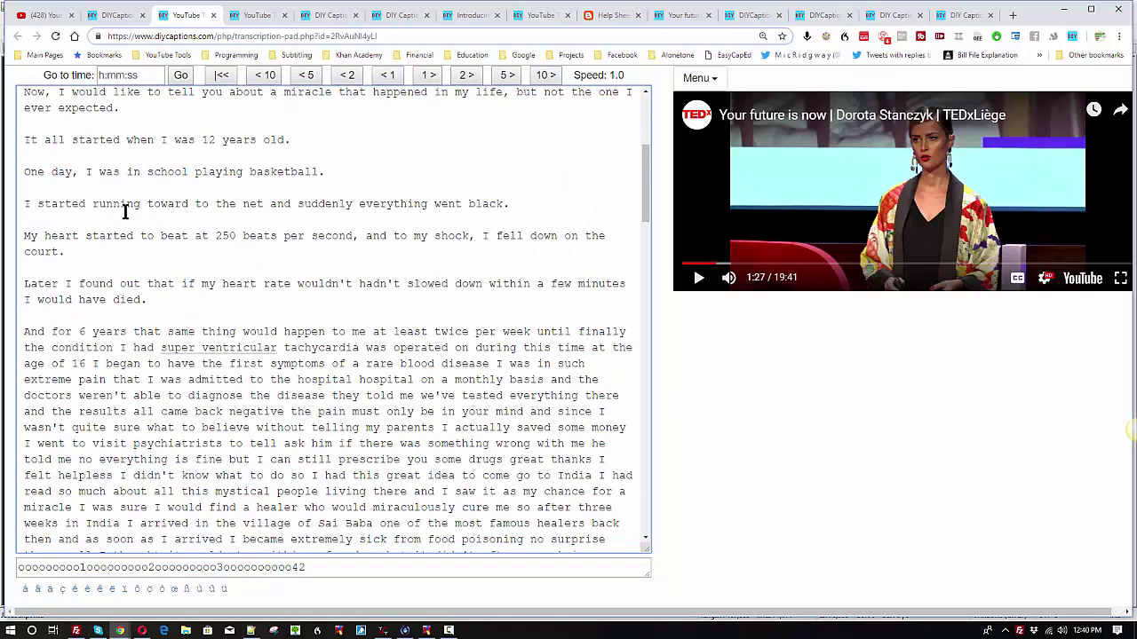
scroll(146, 225, up, 3)
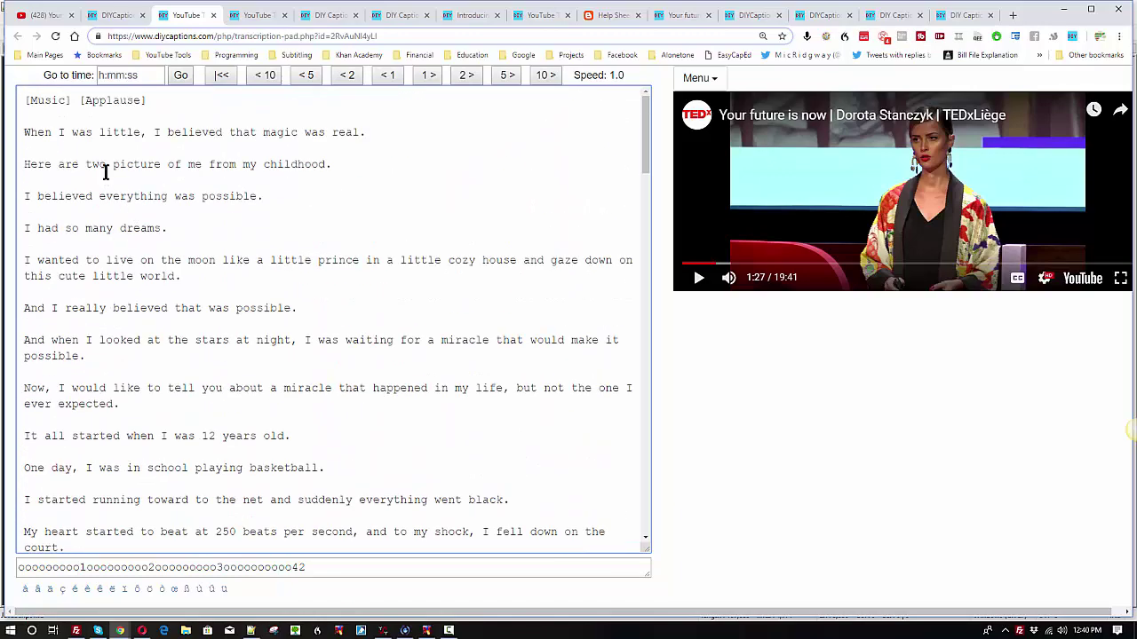
scroll(322, 412, down, 2)
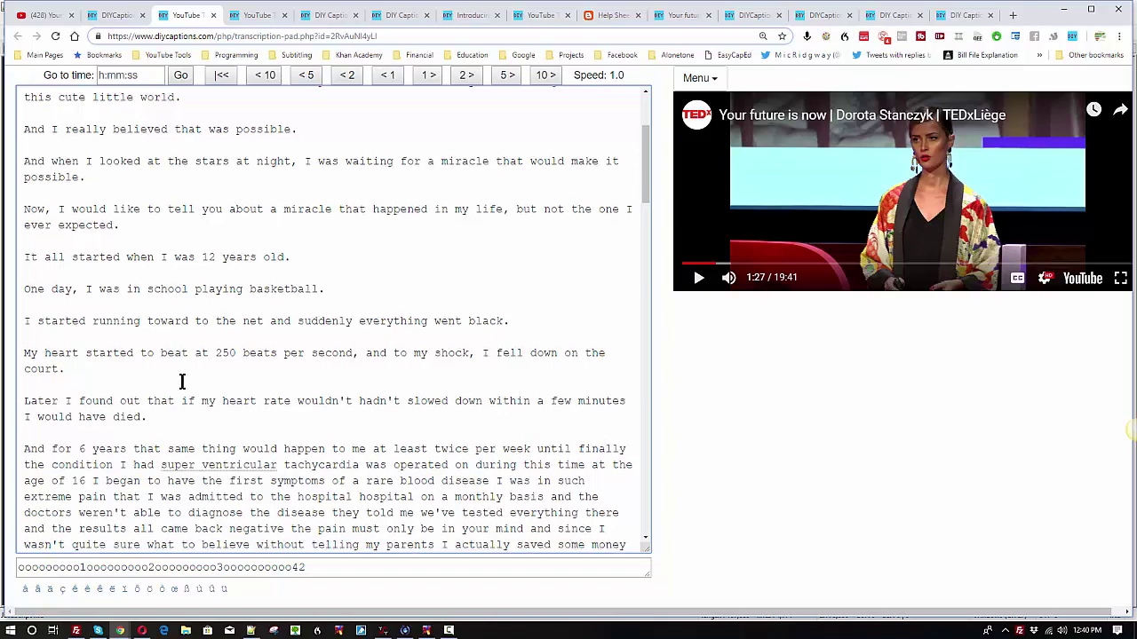
scroll(182, 381, down, 1)
scroll(209, 382, up, 2)
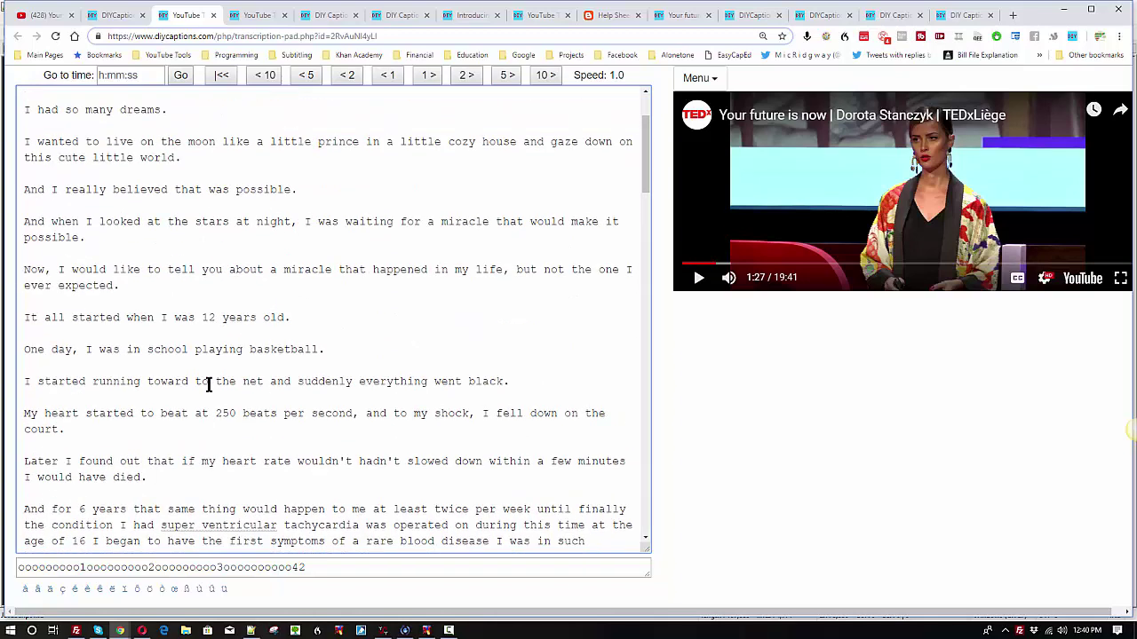